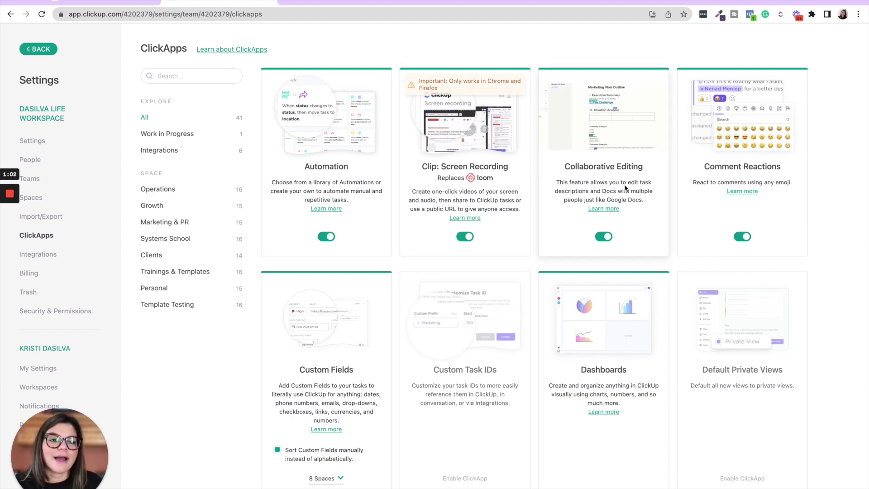
# Step: Scroll through the ClickApps cards down to Time Tracking, Who's Online?, Work in Progress Limits and Zoom
pyautogui.scroll(-3, 764, 192)
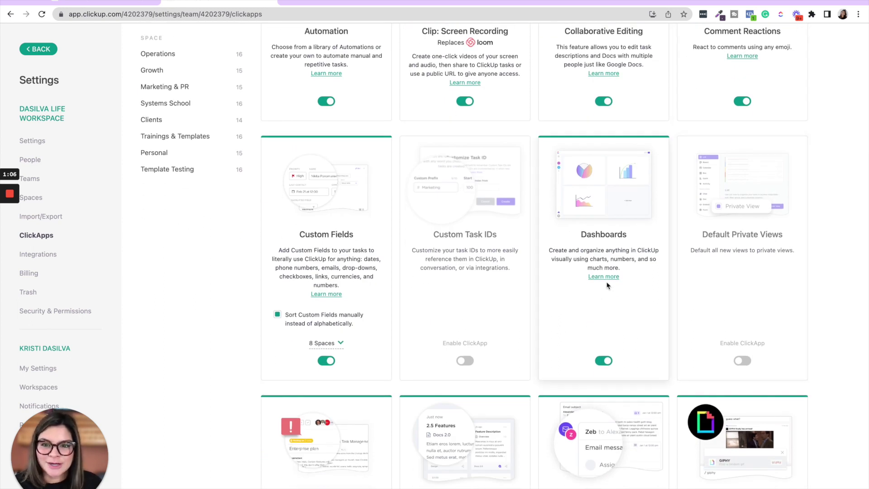
pyautogui.scroll(-1, 607, 283)
pyautogui.scroll(-4, 344, 261)
pyautogui.scroll(-3, 345, 262)
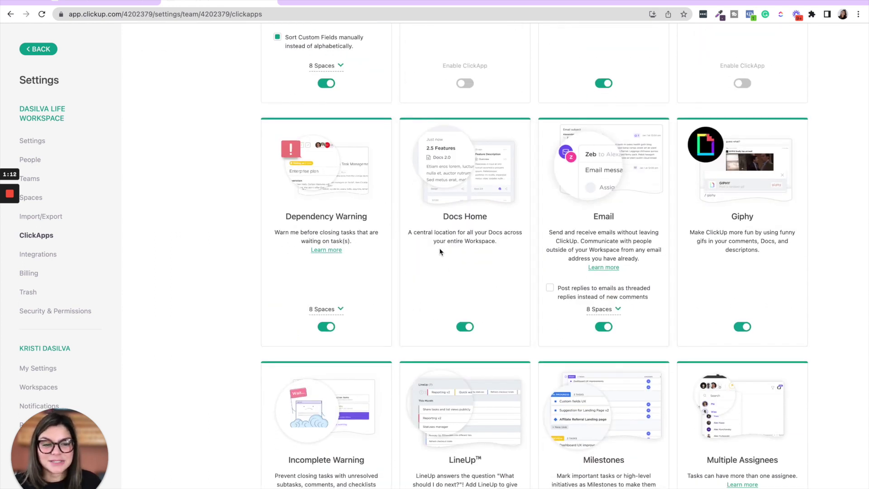
pyautogui.scroll(-2, 729, 222)
pyautogui.scroll(-6, 729, 222)
pyautogui.scroll(-2, 729, 222)
pyautogui.scroll(-3, 730, 224)
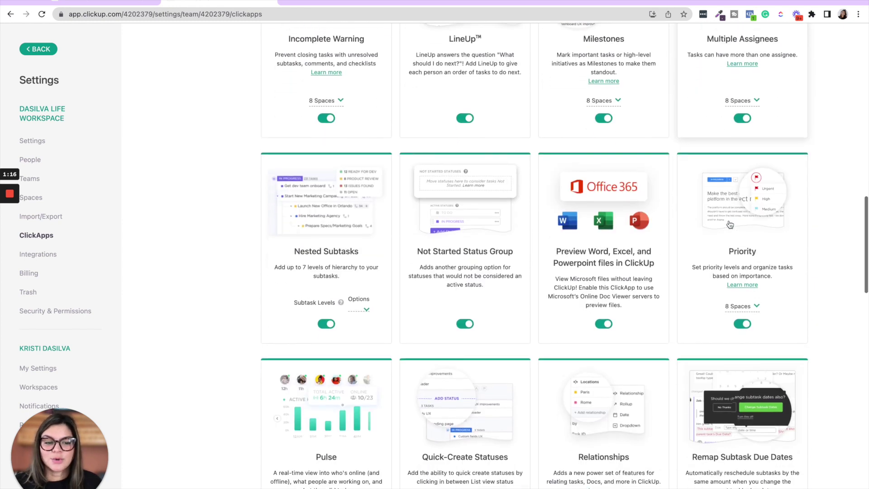
pyautogui.scroll(-4, 730, 225)
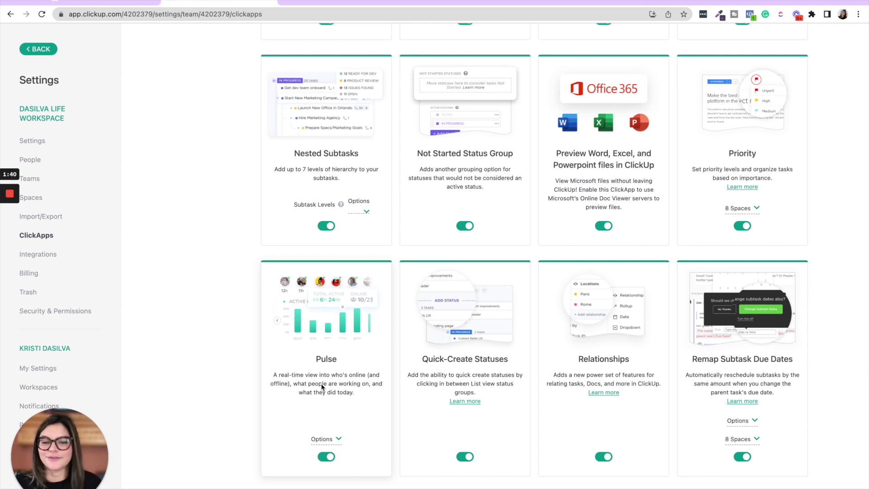
pyautogui.scroll(-7, 321, 386)
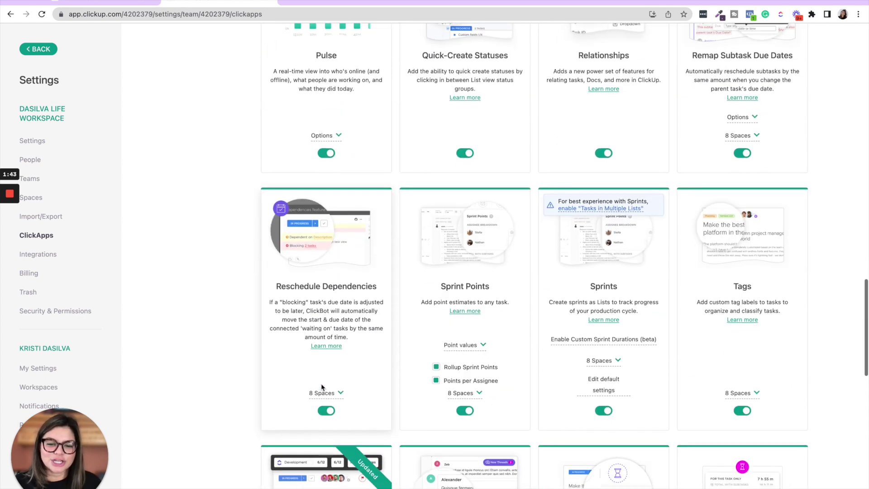
pyautogui.scroll(-7, 321, 386)
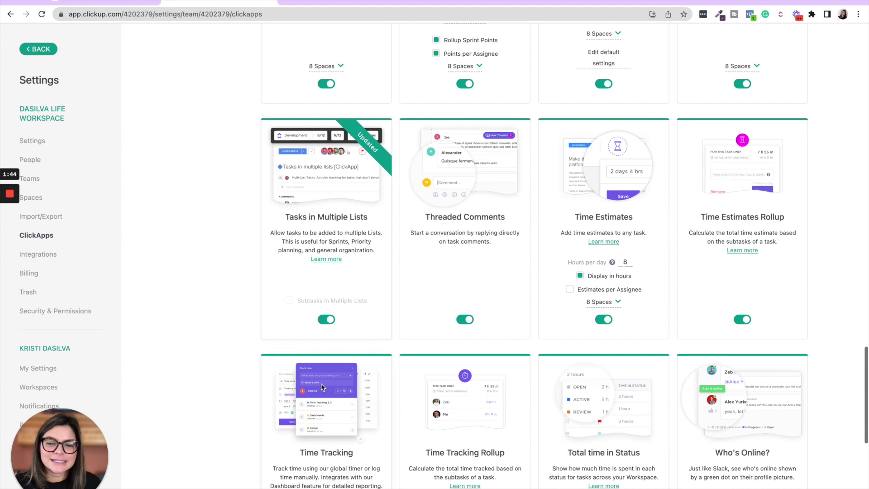
pyautogui.scroll(-4, 321, 385)
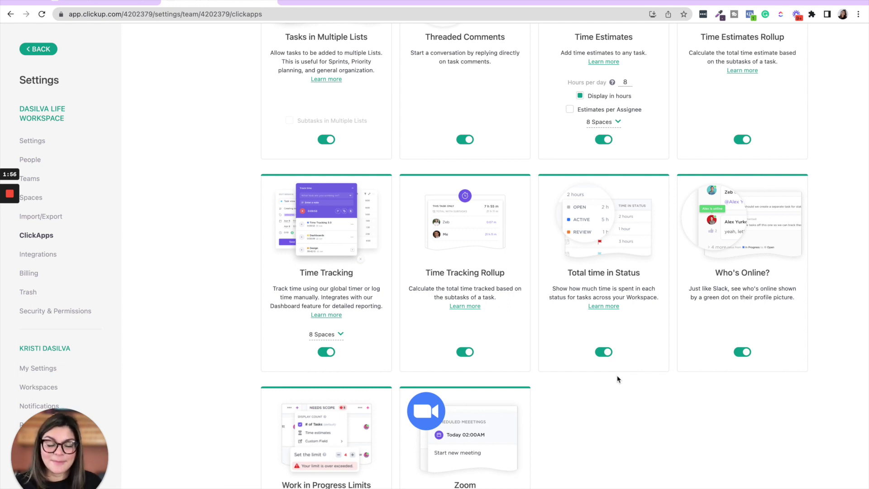
pyautogui.scroll(-3, 618, 380)
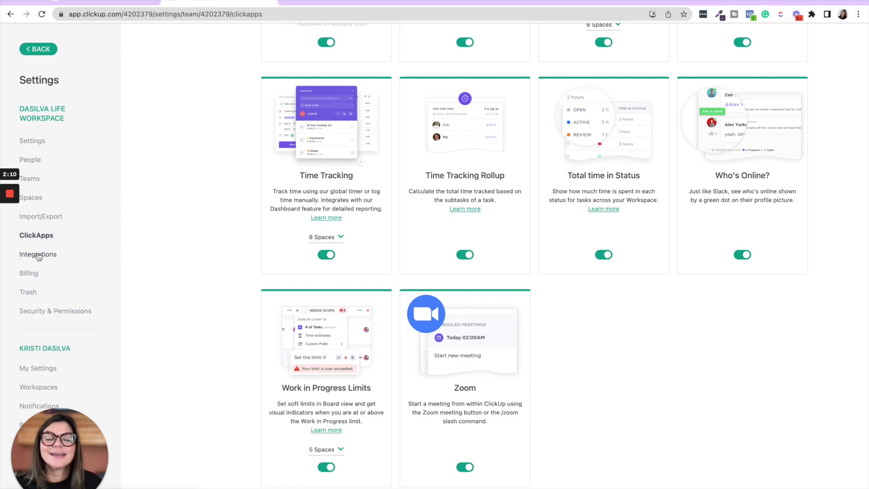
# Step: Go to the workspace Integrations settings and look over the Slack integration section
pyautogui.click(38, 255)
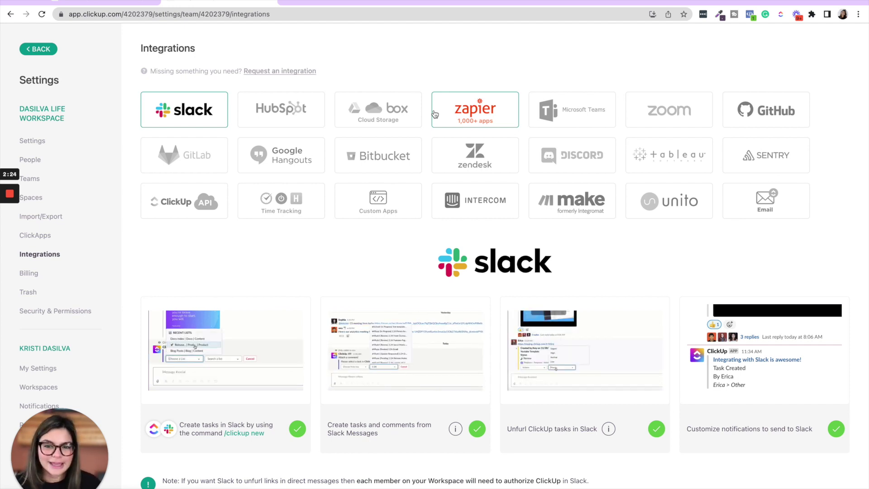
pyautogui.scroll(-2, 412, 91)
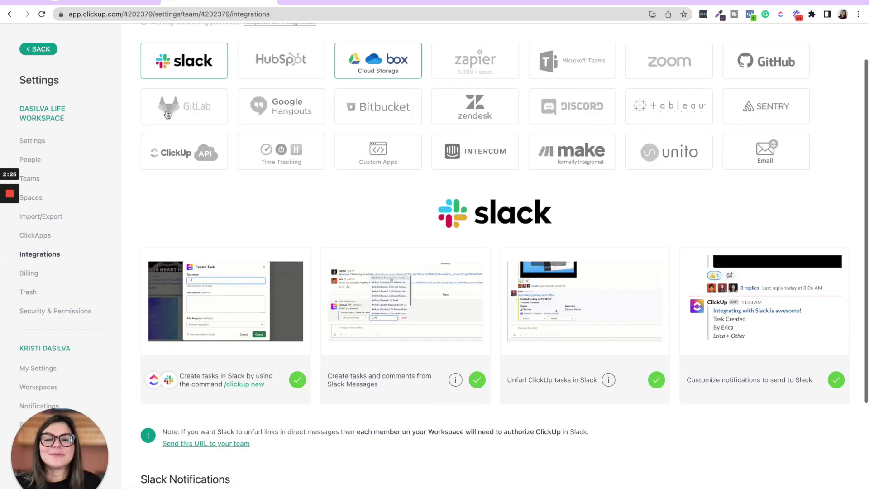
pyautogui.scroll(1, 446, 219)
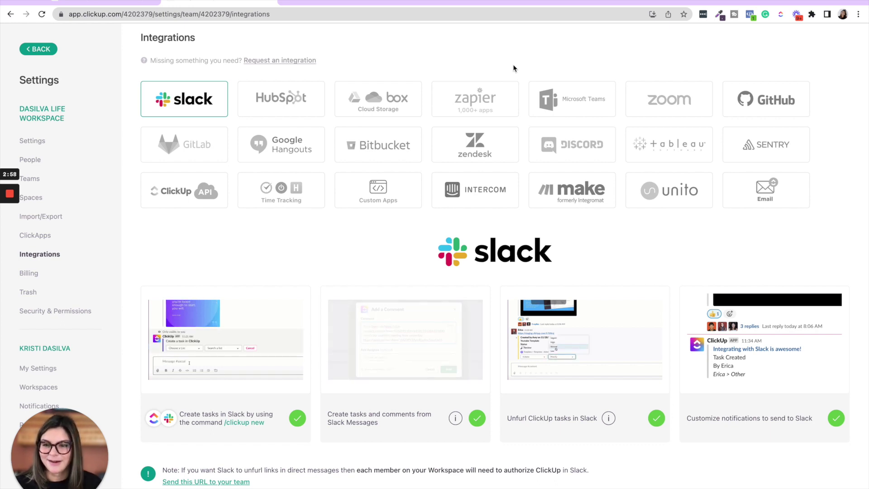
# Step: View the Zapier integration details, then the Zoom integration's settings
pyautogui.click(488, 102)
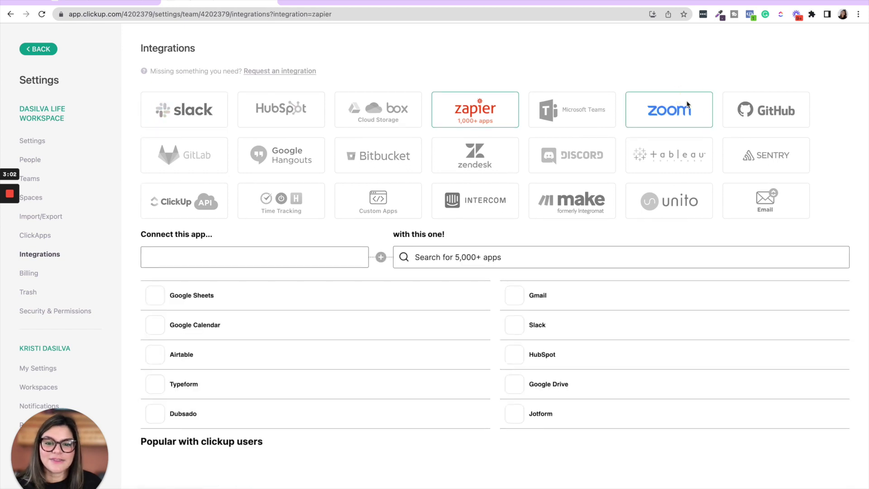
pyautogui.click(687, 105)
pyautogui.scroll(-5, 413, 139)
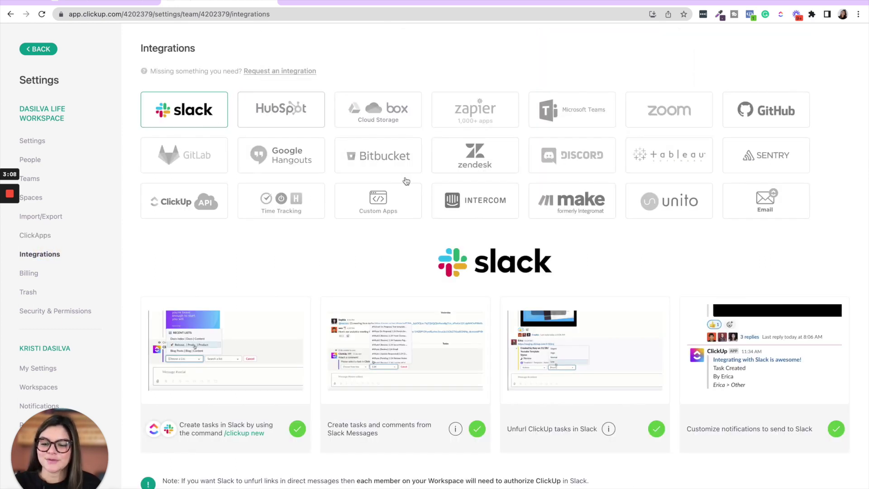
pyautogui.scroll(-4, 405, 181)
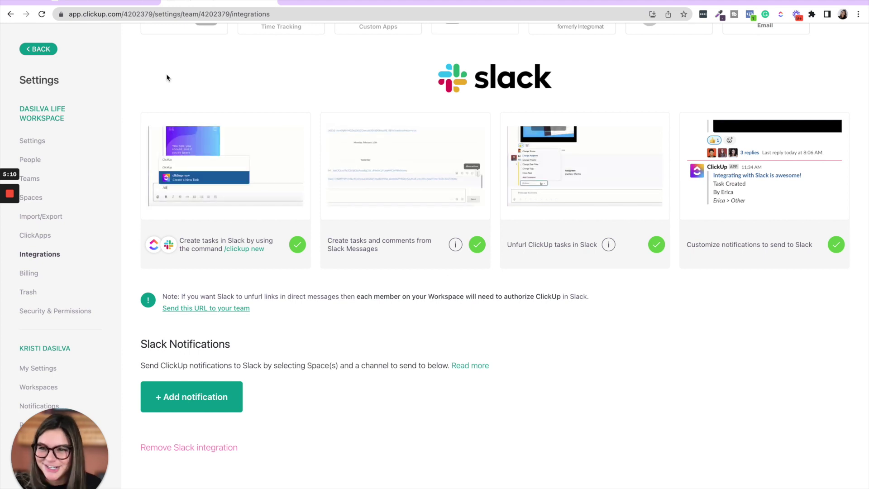
# Step: In #test-channel, find the ClickUp shortcut via 'clic' and send the /clickup new command
pyautogui.click(104, 3)
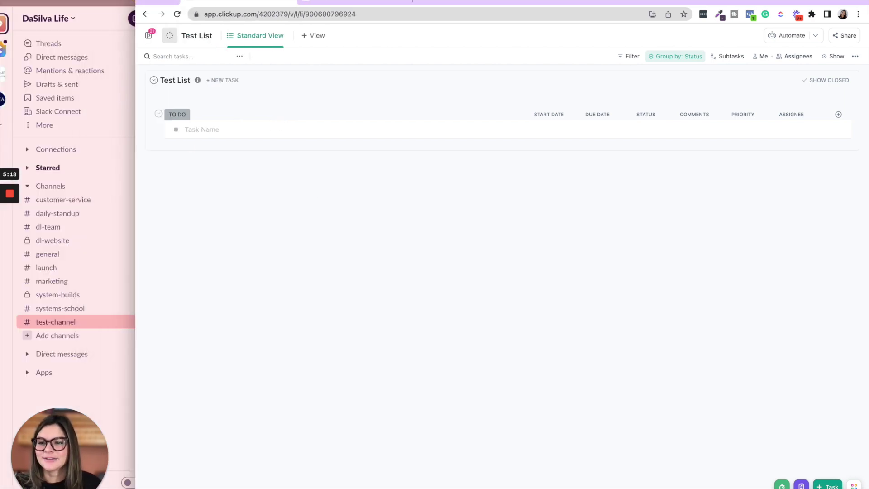
pyautogui.click(126, 234)
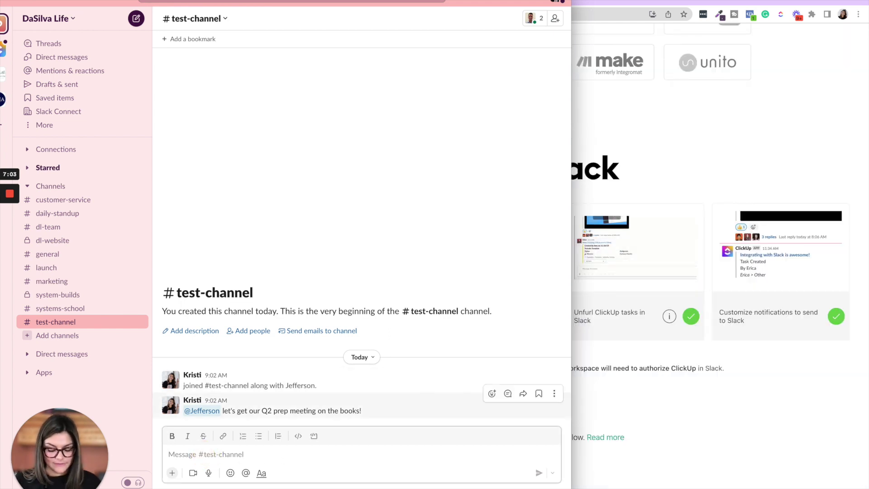
pyautogui.click(172, 473)
pyautogui.write('click')
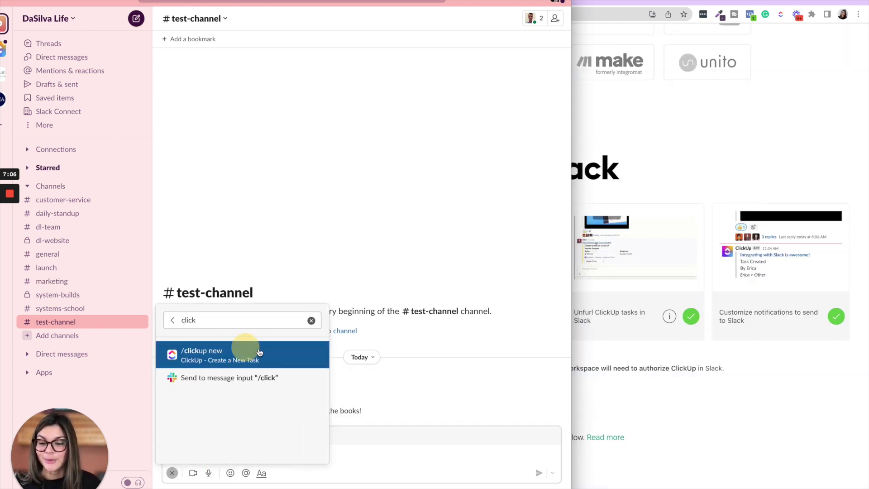
pyautogui.click(246, 352)
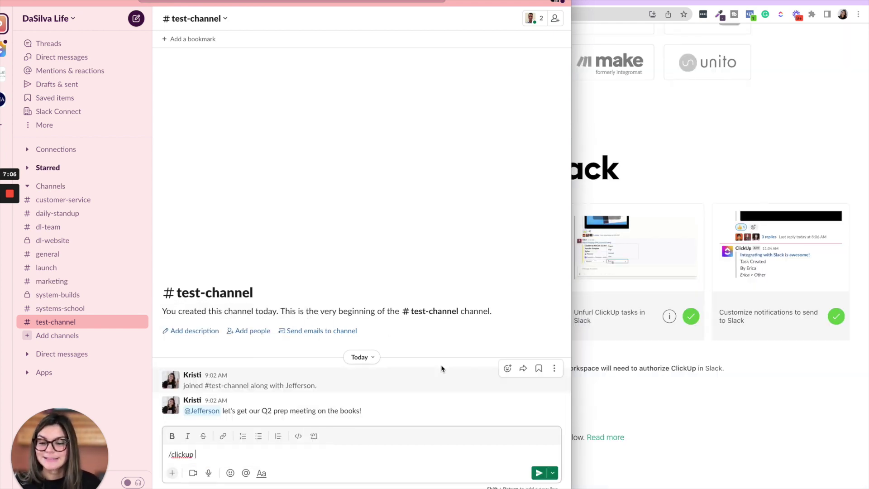
pyautogui.click(539, 472)
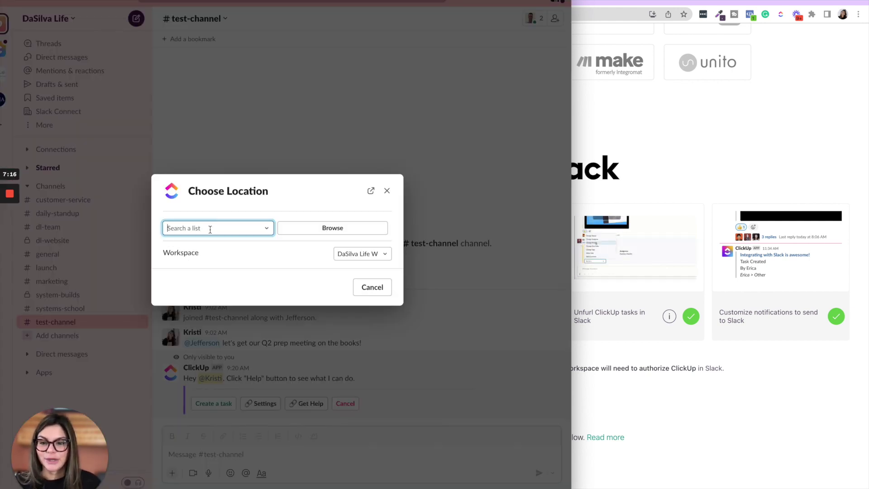
# Step: Search 'test' to choose Test List in Operations, scroll the Create Task form, then cancel it
pyautogui.click(210, 231)
pyautogui.write('test')
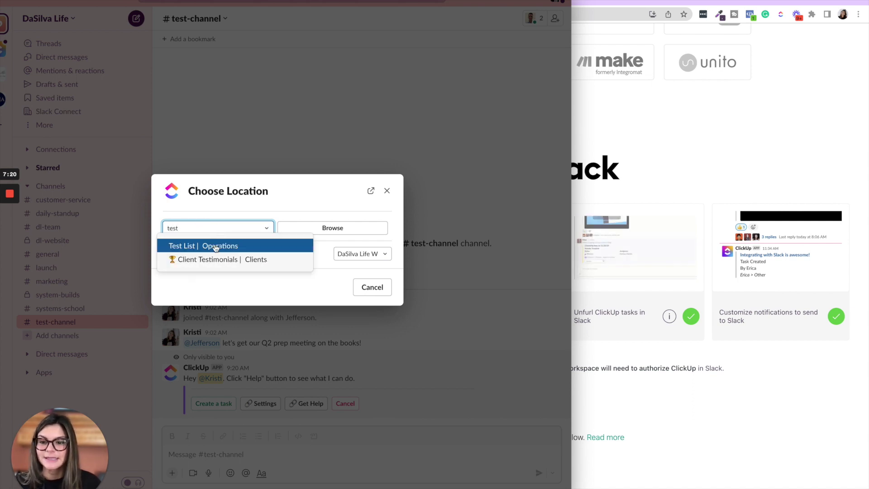
pyautogui.click(216, 247)
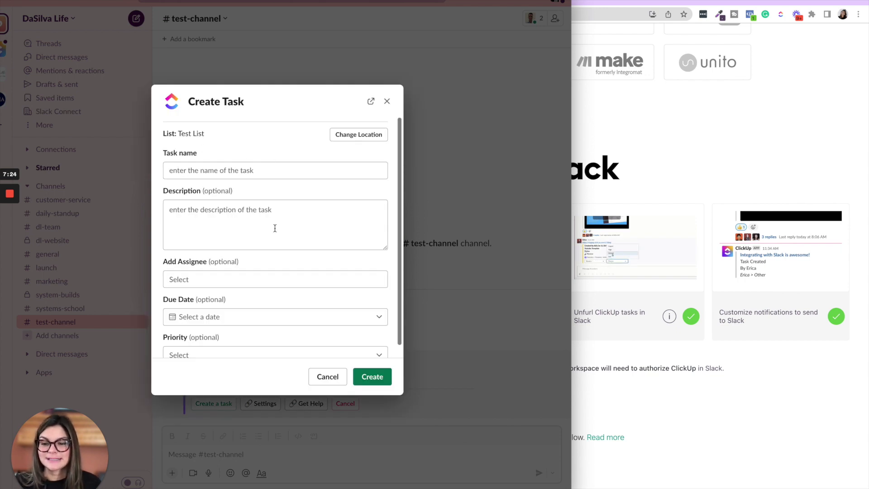
pyautogui.scroll(-1, 275, 229)
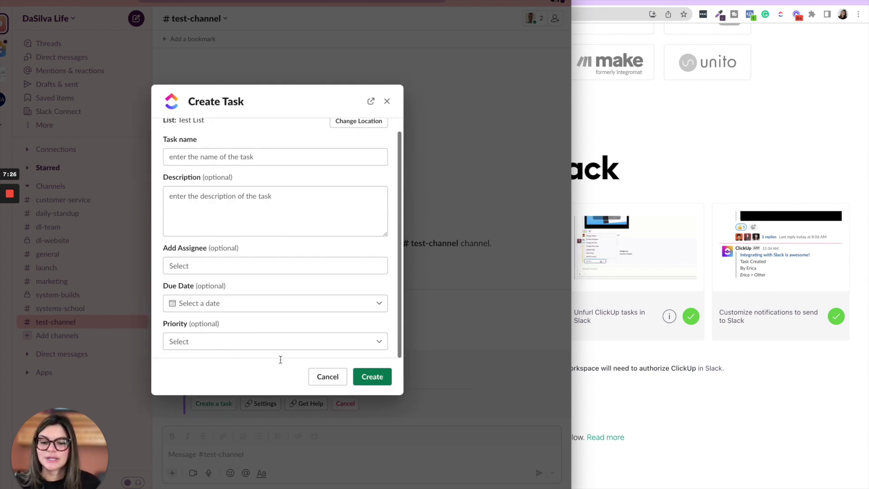
pyautogui.click(332, 383)
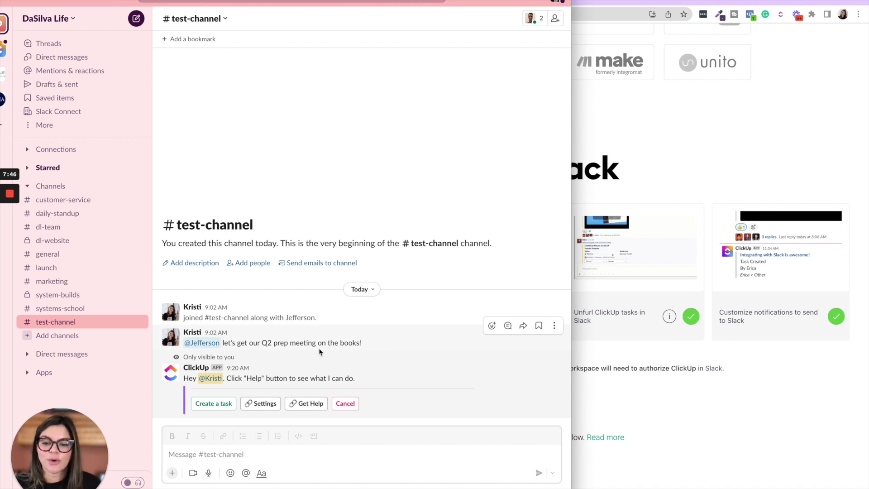
# Step: Start a ClickUp task from the Q2 prep meeting message, located in Test List | Operations
pyautogui.click(554, 327)
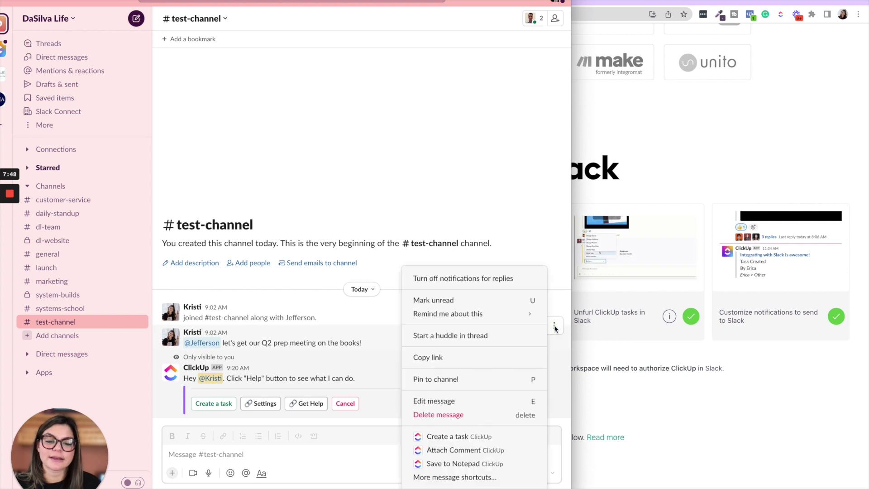
pyautogui.click(480, 436)
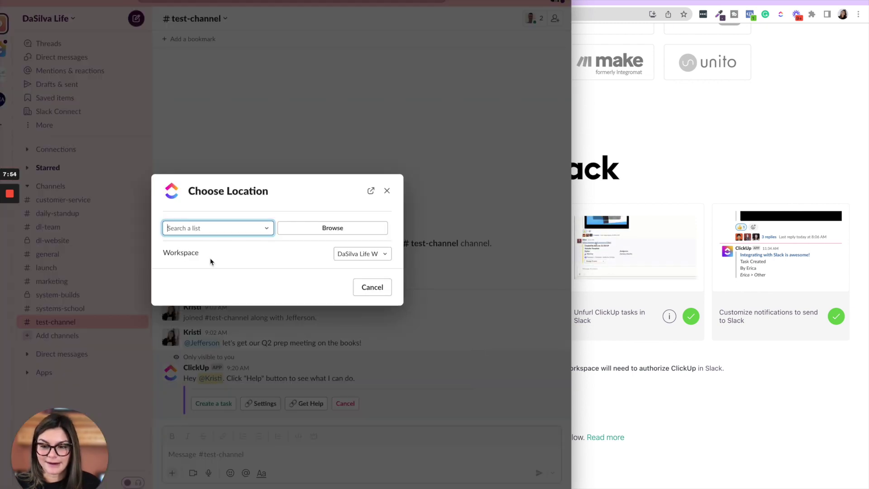
pyautogui.write('test')
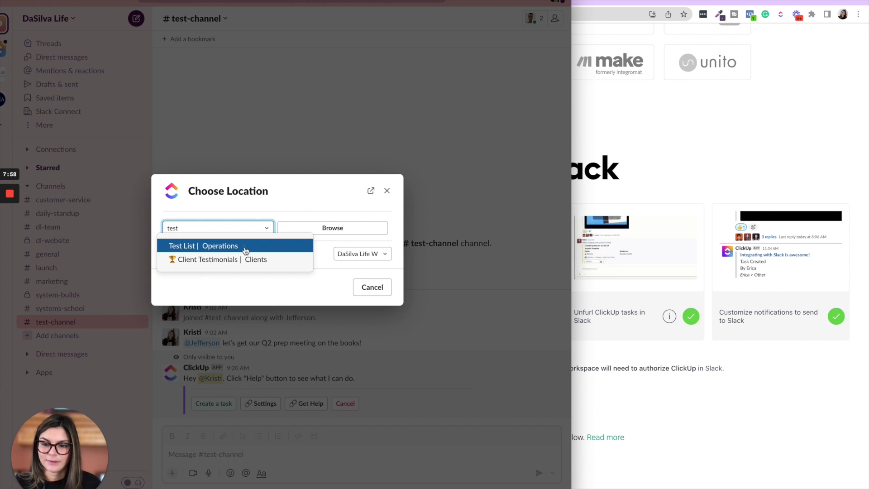
pyautogui.click(248, 247)
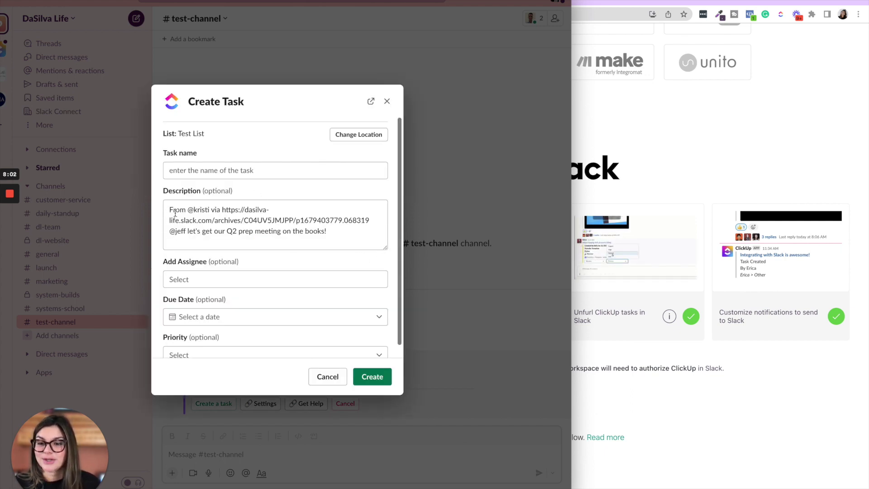
# Step: Name the task 'Prep for Q2 Meeting' and assign both team members
pyautogui.click(233, 170)
pyautogui.write('Prep fo')
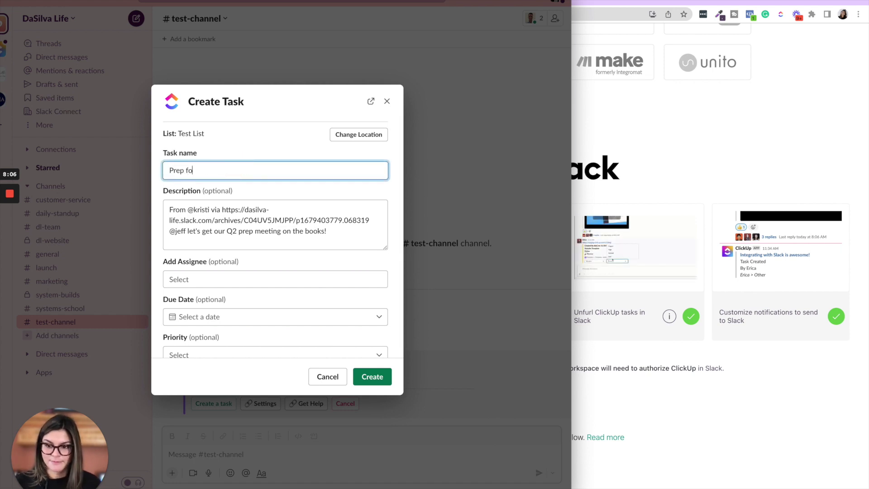
pyautogui.write('r Q2 Meeting')
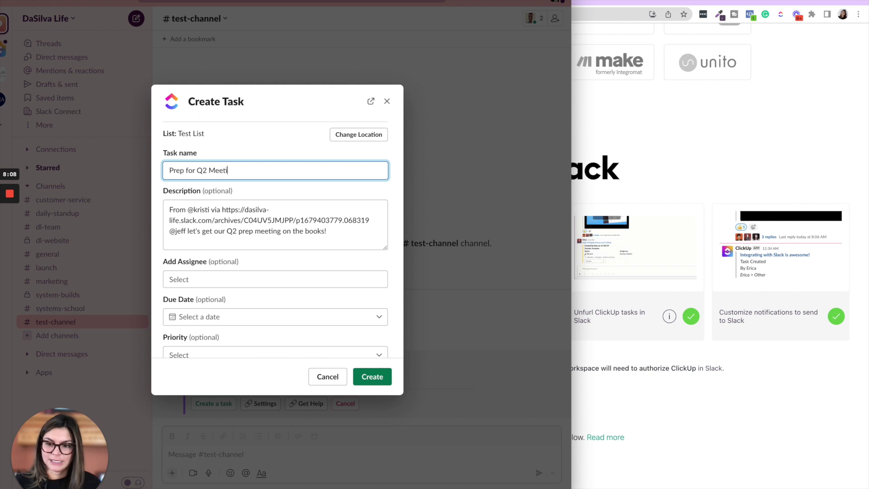
pyautogui.click(184, 280)
pyautogui.click(197, 299)
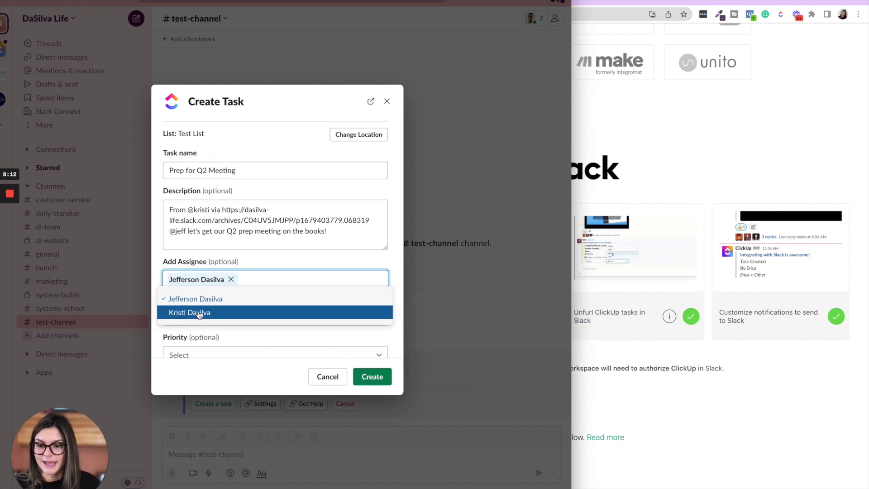
pyautogui.click(200, 312)
pyautogui.click(260, 340)
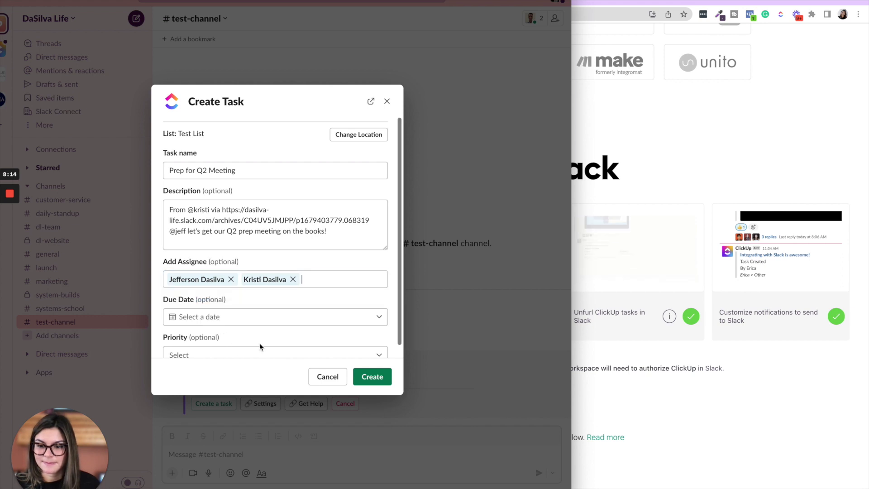
pyautogui.click(258, 332)
pyautogui.click(257, 314)
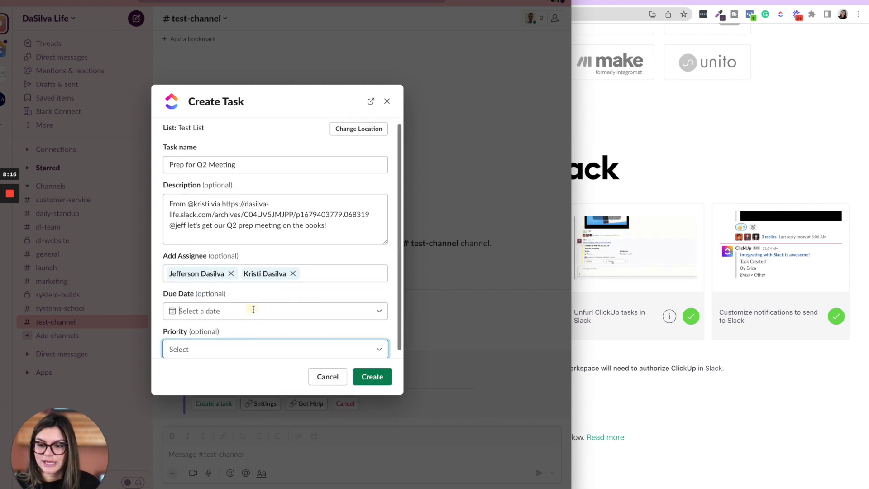
# Step: Set the due date to March 22 and priority to High, then create the task
pyautogui.click(252, 309)
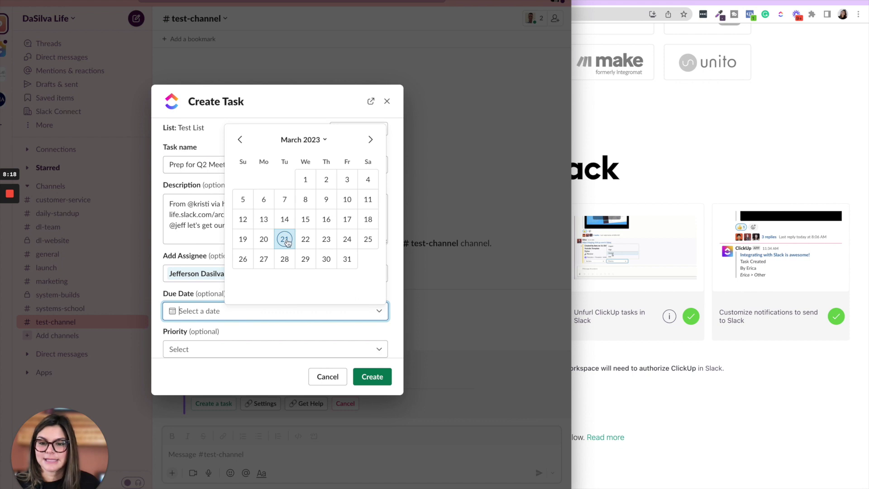
pyautogui.click(306, 239)
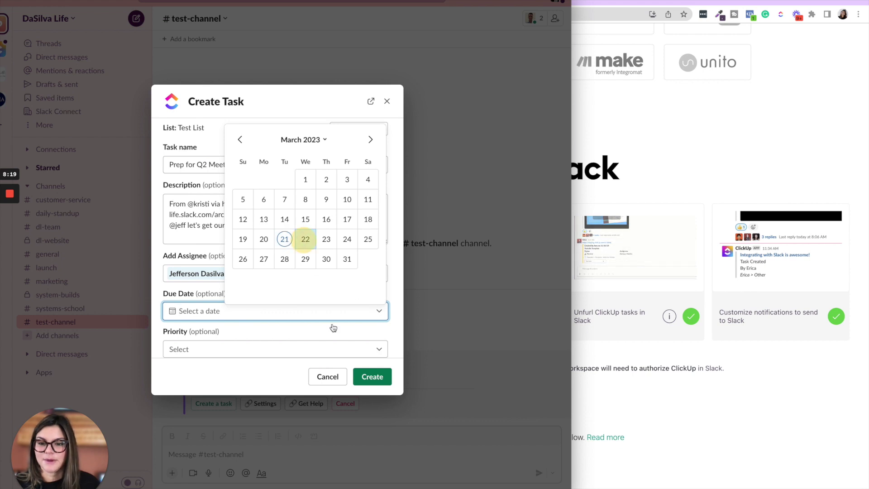
pyautogui.click(258, 350)
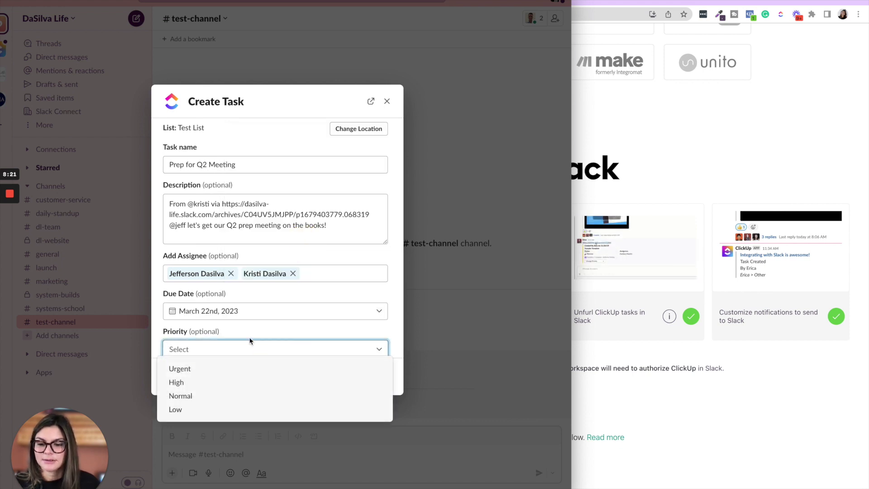
pyautogui.click(177, 383)
pyautogui.scroll(-1, 327, 302)
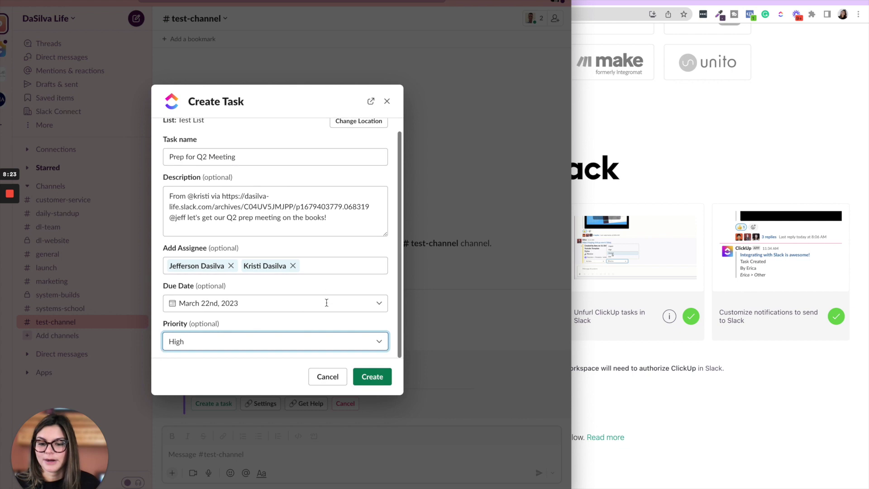
pyautogui.click(377, 381)
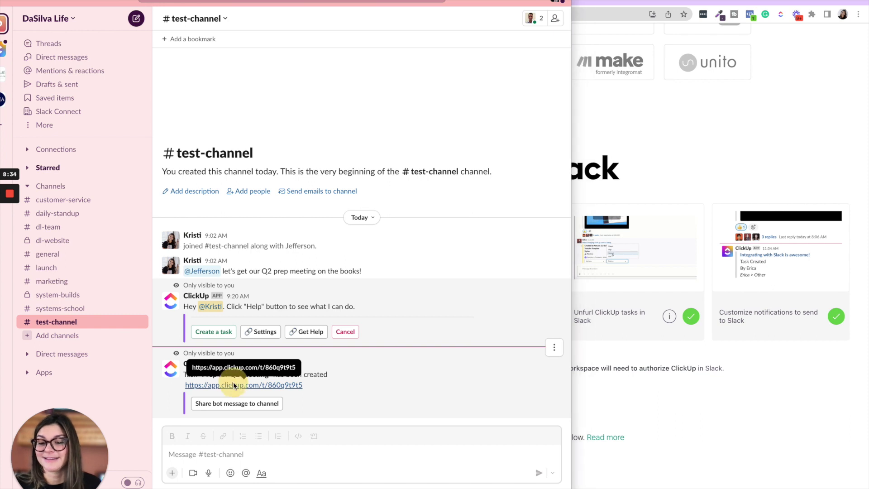
# Step: Follow the app.clickup.com link in the ClickUp bot's confirmation to view Prep for Q2 Meeting
pyautogui.click(234, 386)
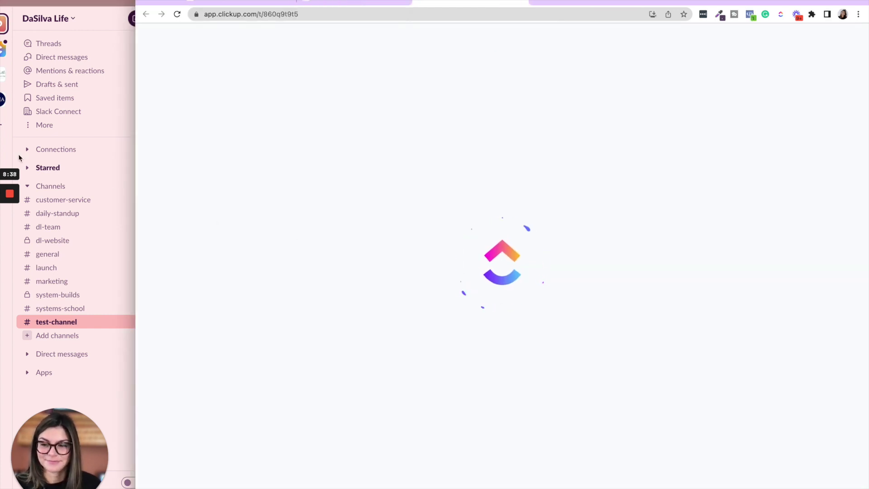
pyautogui.moveTo(7, 203)
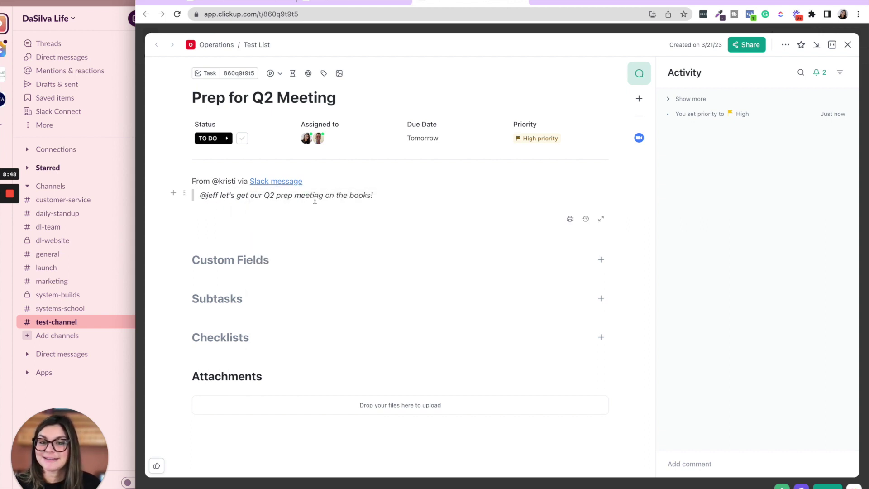
# Step: Open the task's linked Slack message in the Slack app, then return to the ClickUp Test List tab
pyautogui.moveTo(290, 184)
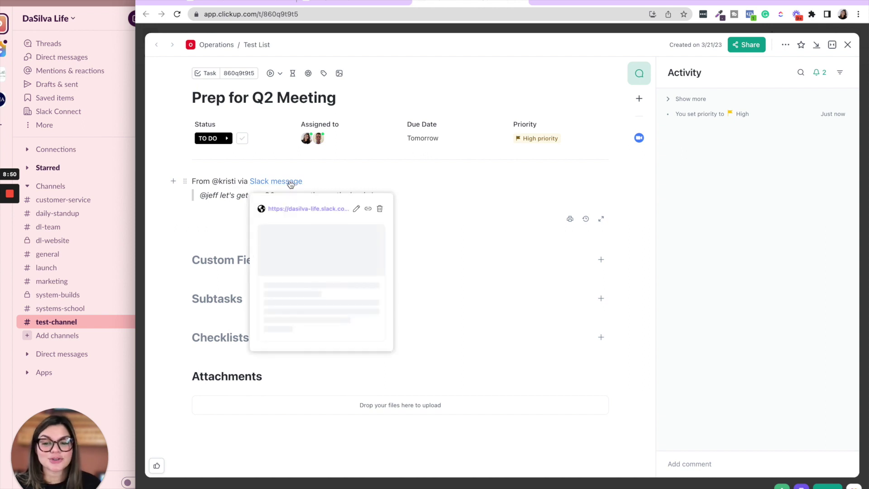
pyautogui.click(290, 182)
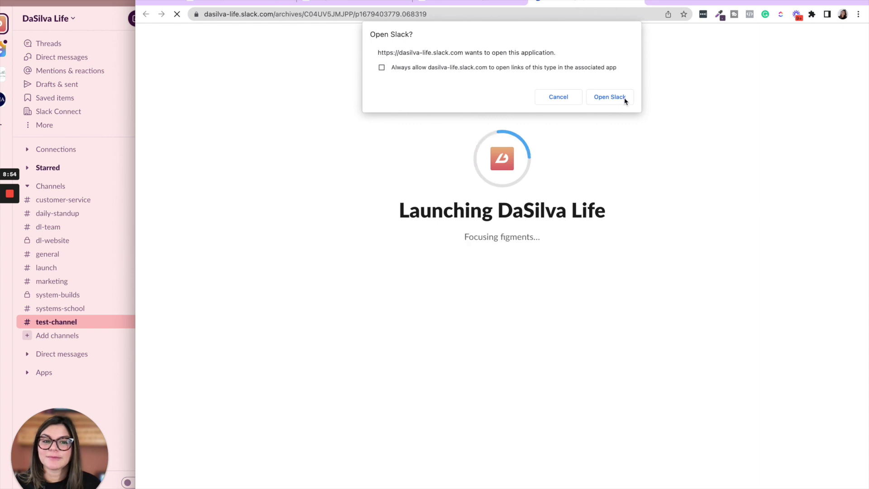
pyautogui.click(609, 97)
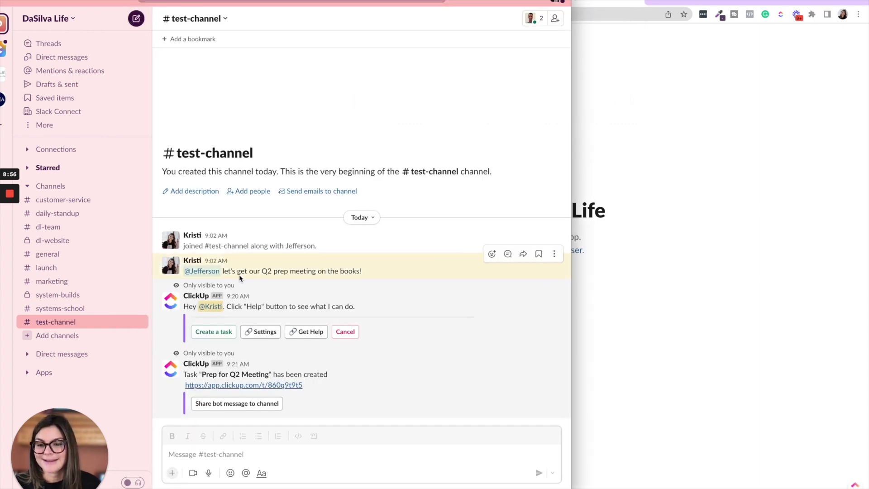
pyautogui.click(642, 127)
pyautogui.click(274, 6)
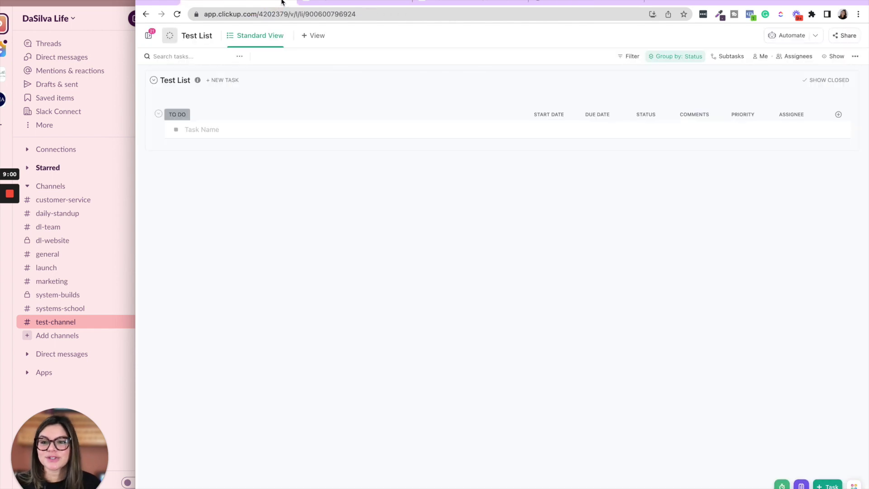
# Step: Reload the Test List page and collapse the sidebar to widen the list view
pyautogui.click(177, 14)
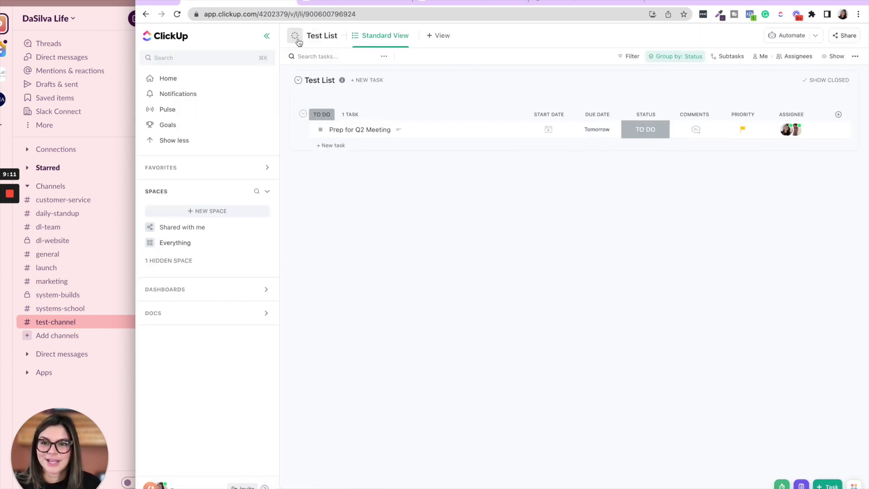
pyautogui.click(269, 38)
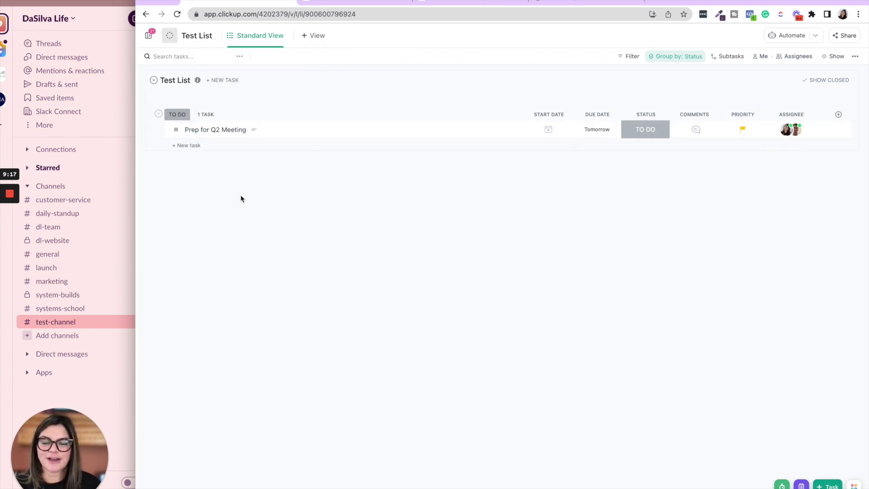
# Step: Start adding the Q2 prep message as a task comment, searching 'prep for Q2 meeting'
pyautogui.click(123, 138)
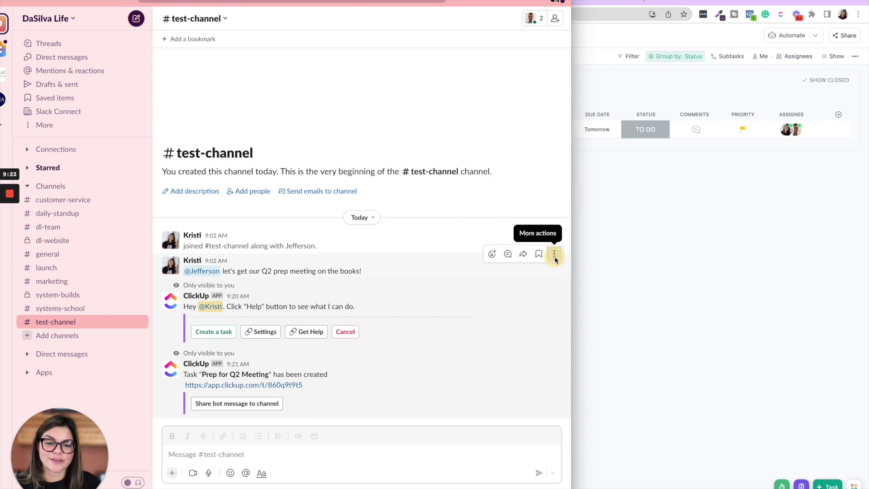
pyautogui.click(554, 253)
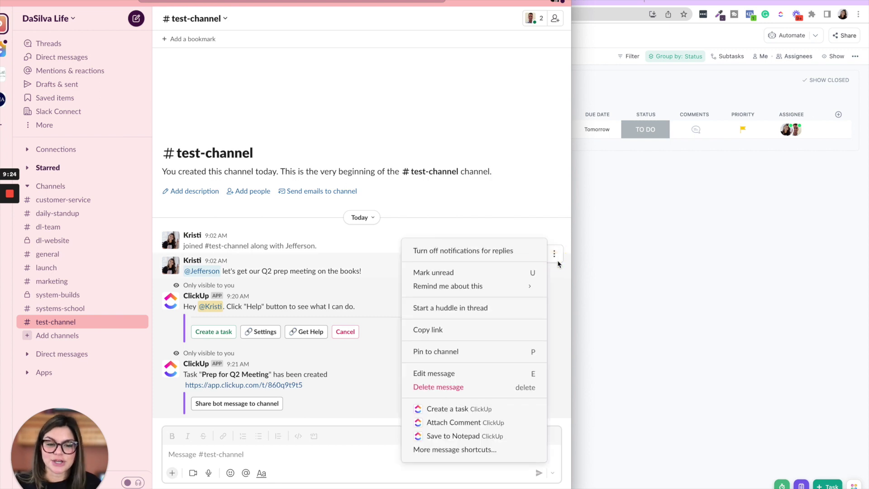
pyautogui.click(477, 423)
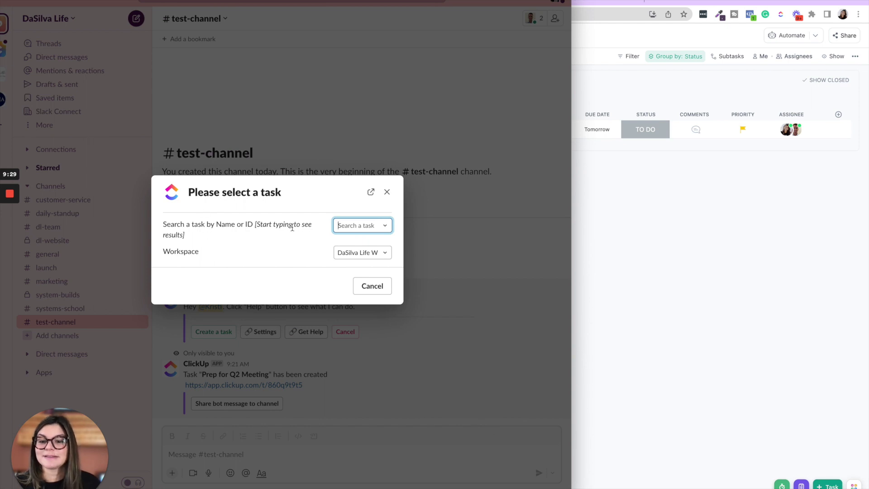
pyautogui.write('pre')
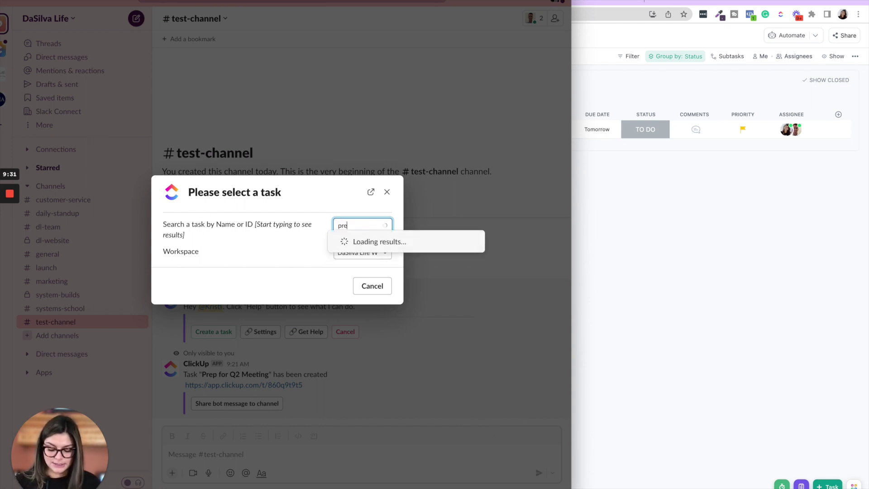
pyautogui.write('p for Q2 meeting')
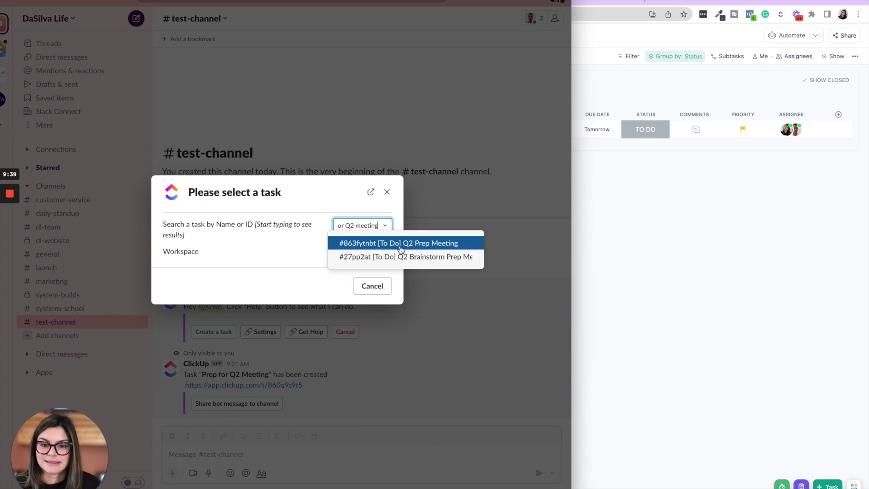
pyautogui.click(364, 226)
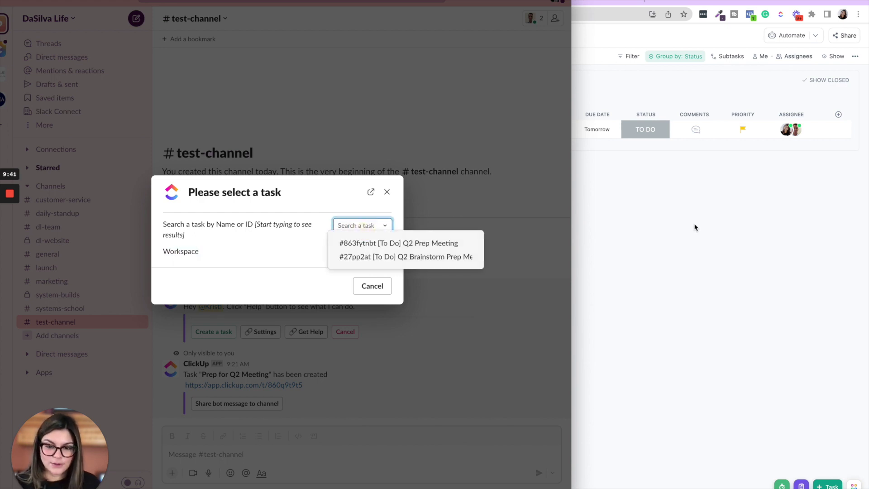
# Step: Copy the Prep for Q2 Meeting task's ID from the ClickUp Test List
pyautogui.click(694, 225)
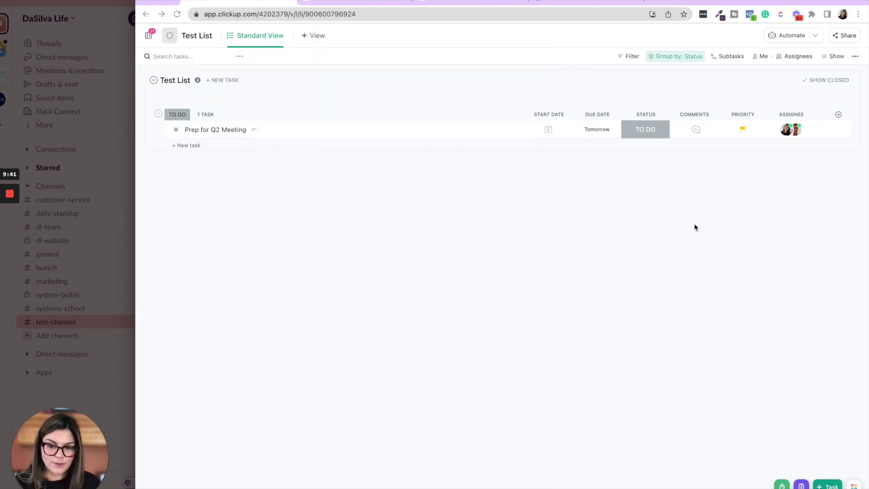
pyautogui.rightClick(356, 134)
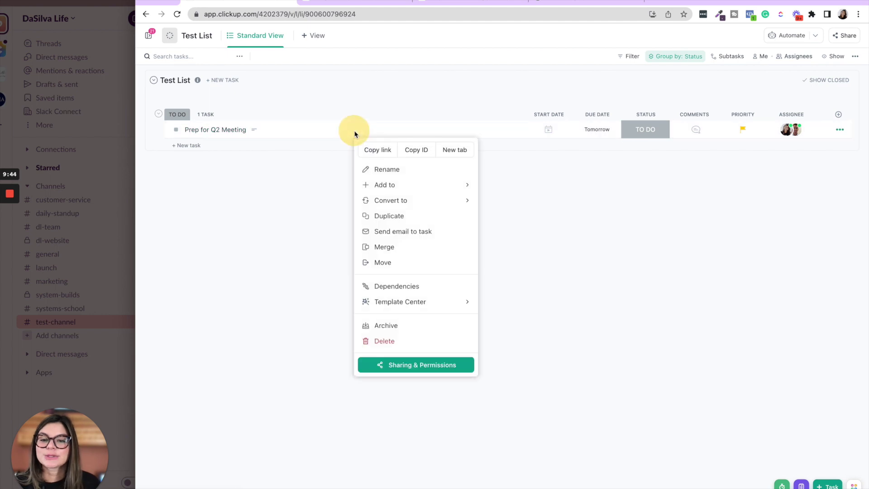
pyautogui.click(416, 149)
# Step: Paste the task ID in Slack, pick Prep for Q2 Meeting, and add the comment unassigned
pyautogui.click(115, 151)
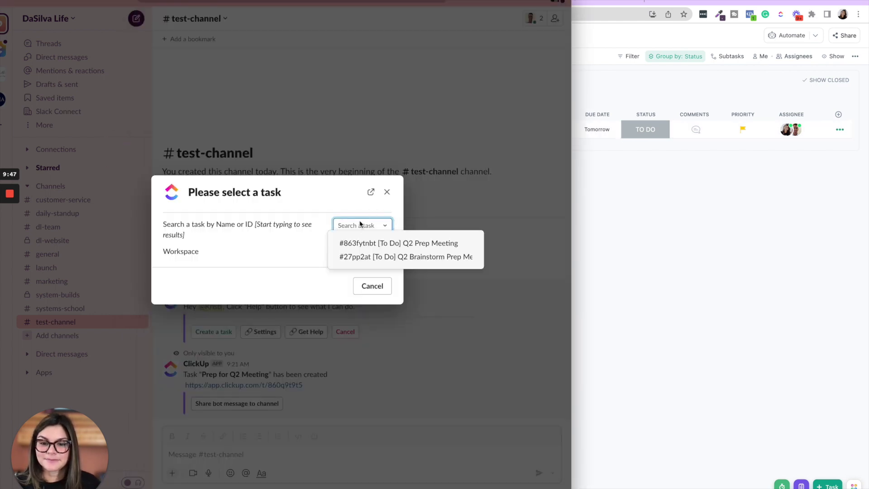
pyautogui.write('#860q9t9t5')
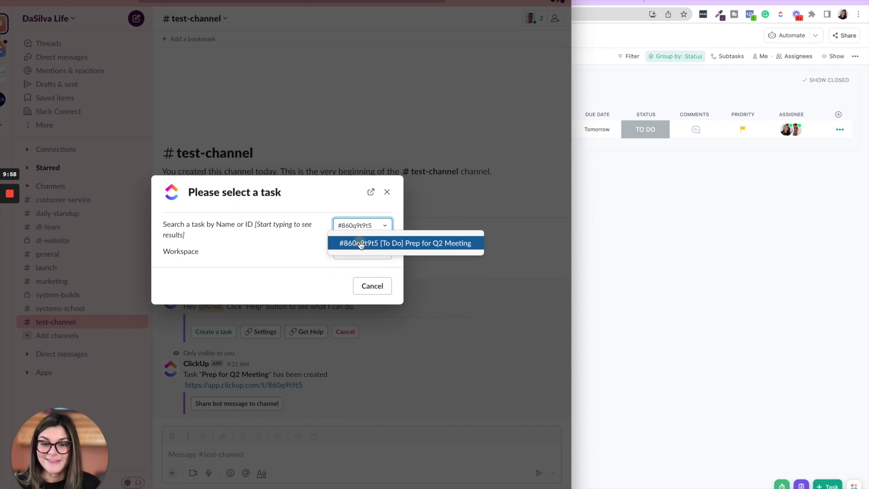
pyautogui.click(367, 243)
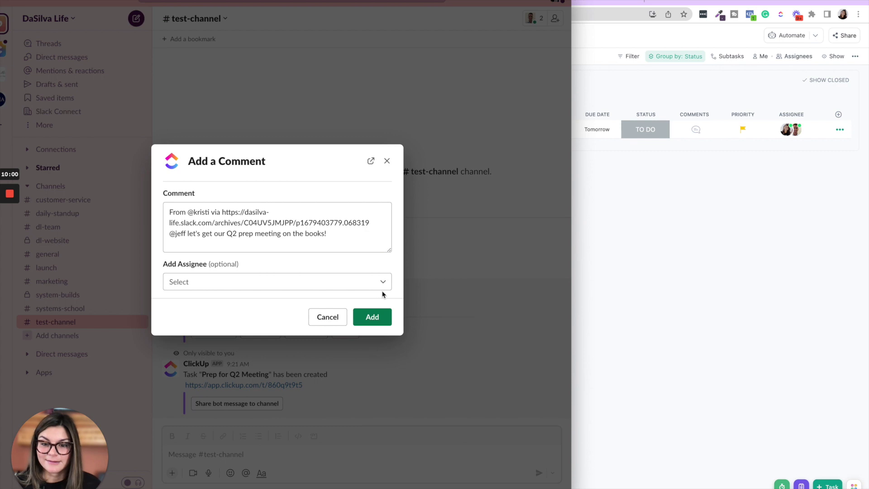
pyautogui.click(206, 283)
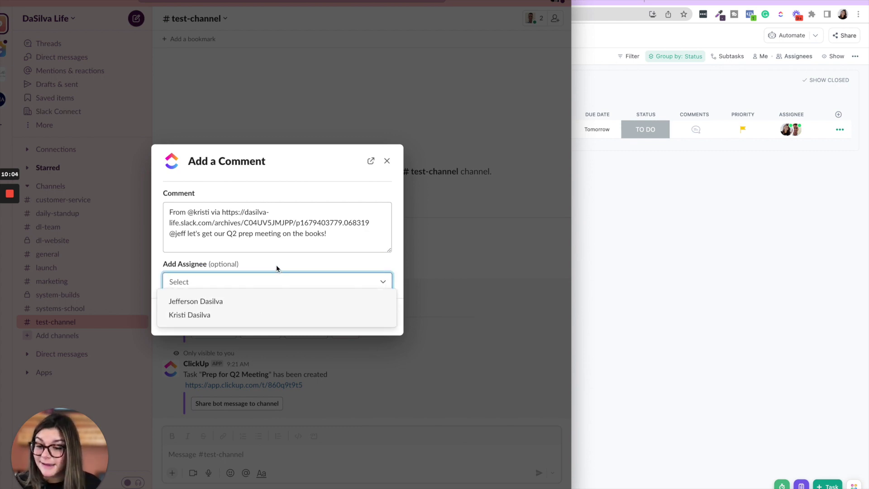
pyautogui.click(278, 270)
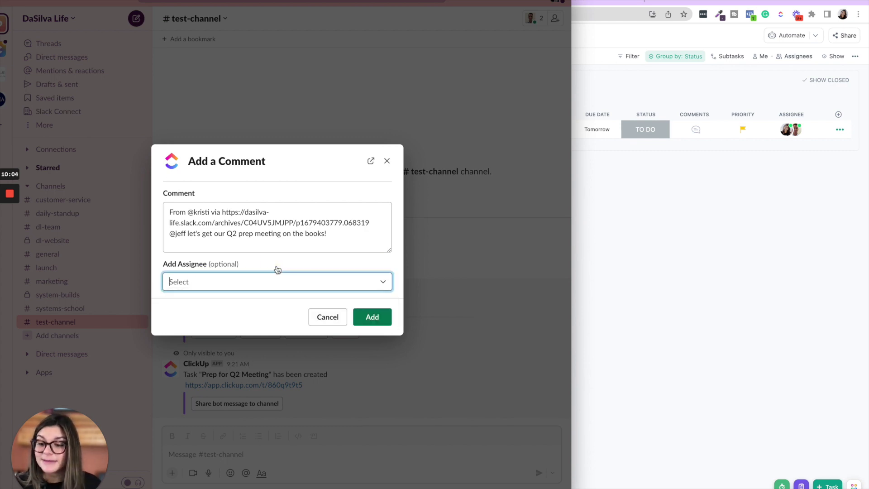
pyautogui.click(378, 318)
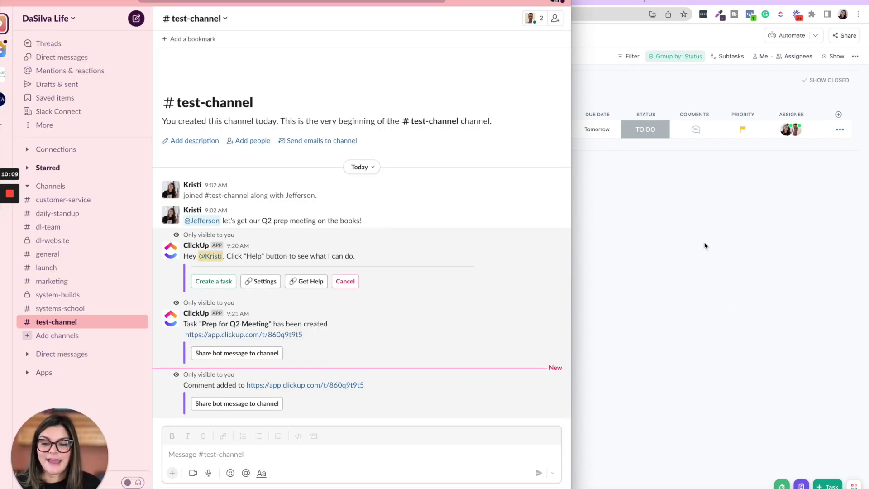
# Step: Back in ClickUp, dismiss the task menu and open the Prep for Q2 Meeting task's details
pyautogui.click(705, 246)
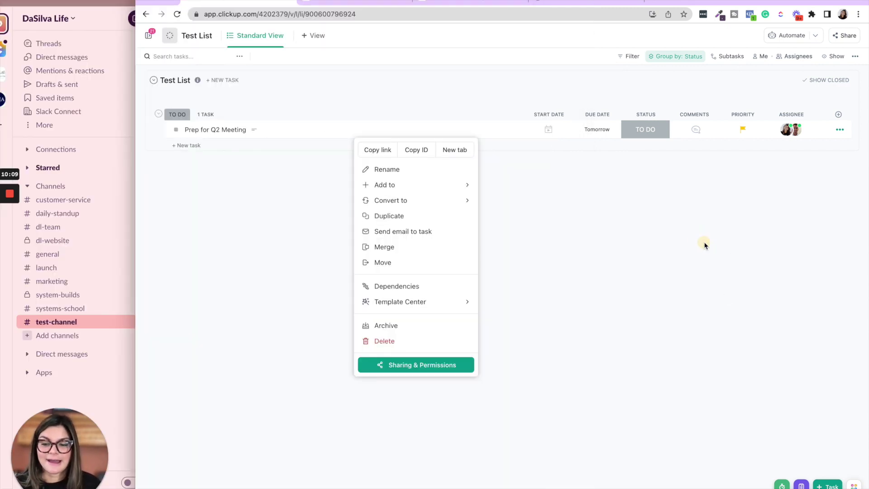
pyautogui.click(386, 121)
pyautogui.click(255, 130)
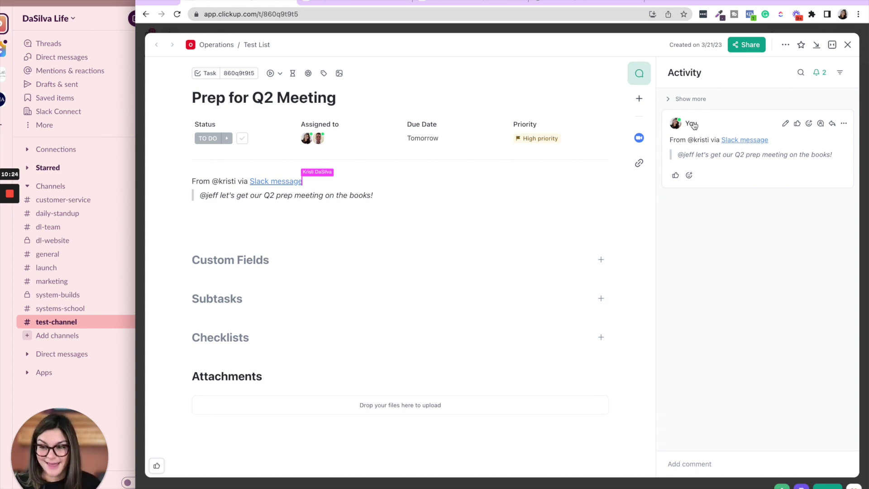
# Step: Save the Slack Q2 prep message to the ClickUp notepad as a note named 'Q2 Meeting Prep'
pyautogui.click(111, 128)
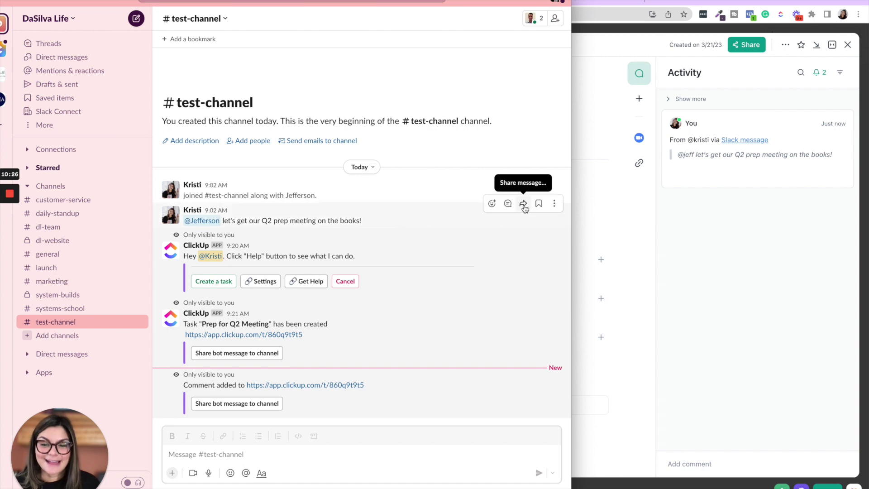
pyautogui.click(554, 203)
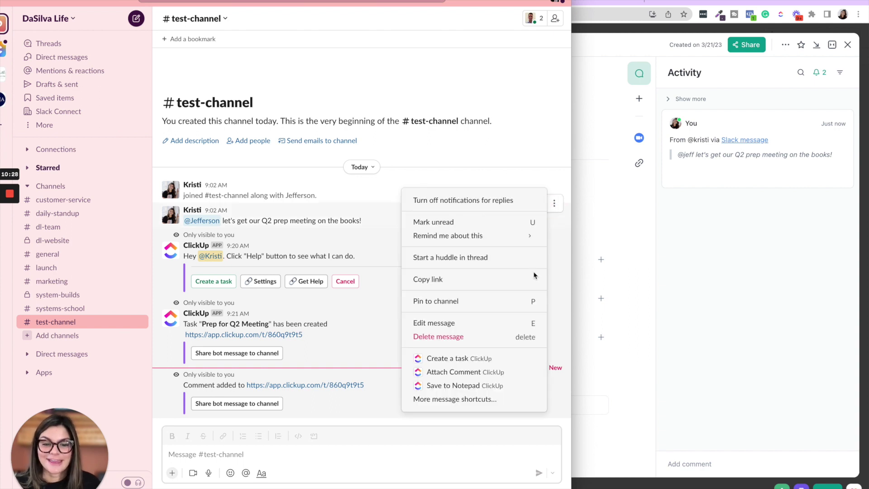
pyautogui.click(481, 385)
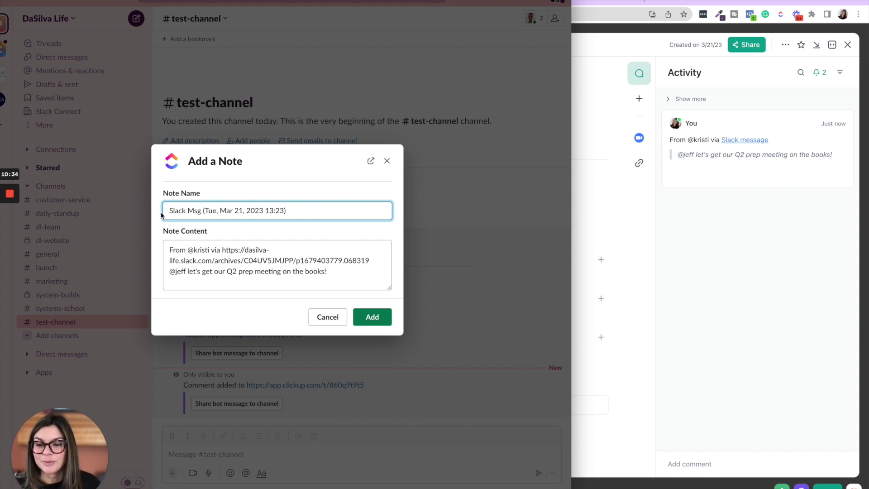
pyautogui.tripleClick(164, 213)
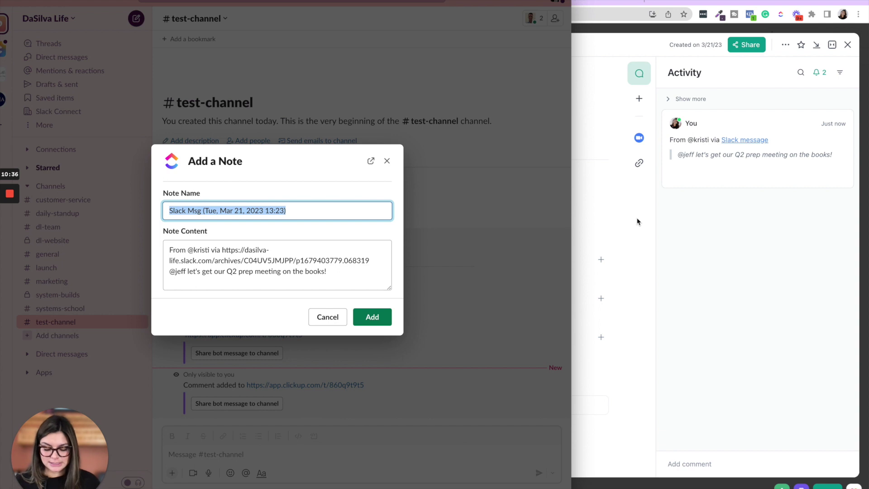
pyautogui.write('Q2 Meeting Prep')
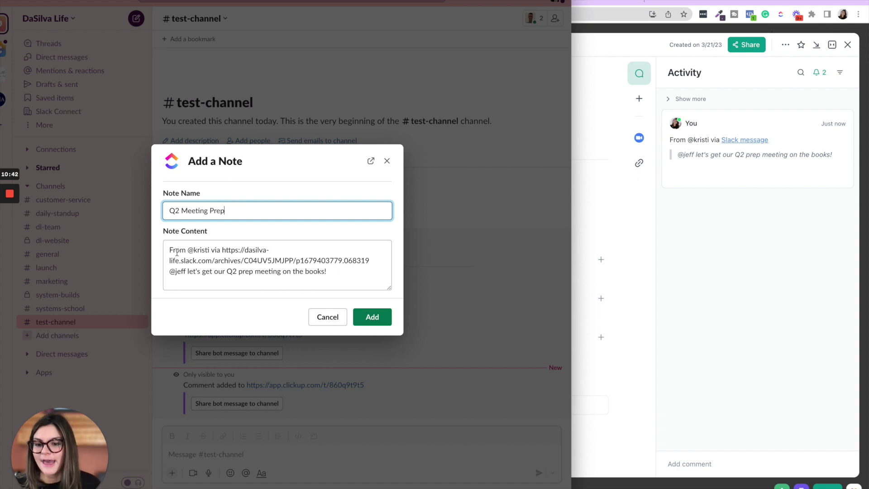
pyautogui.moveTo(169, 251); pyautogui.dragTo(407, 300)
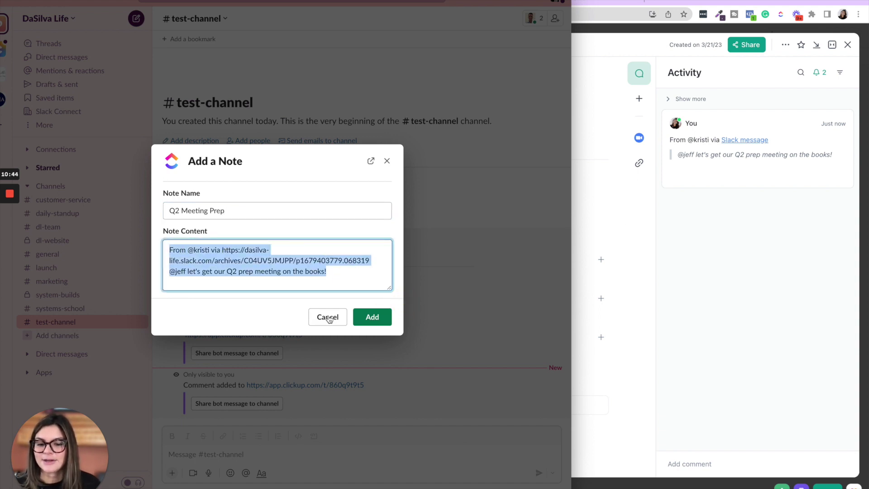
pyautogui.click(370, 317)
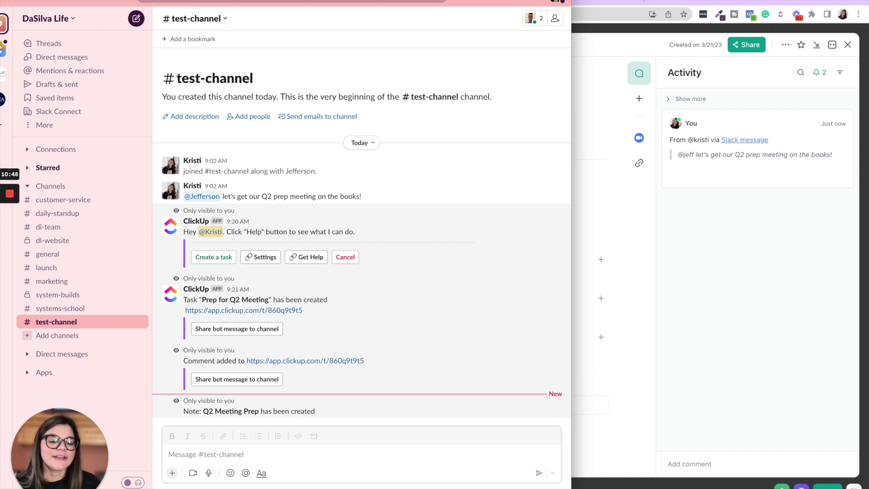
pyautogui.click(802, 486)
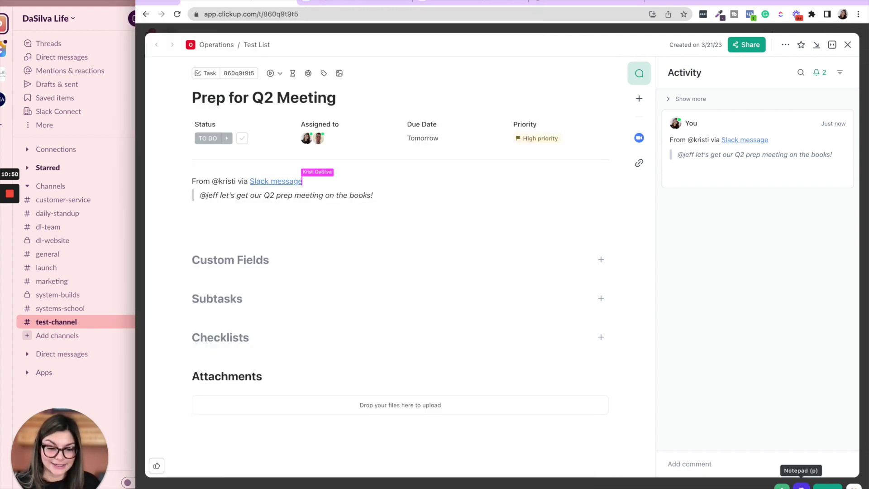
# Step: Open the 'Q2 Meeting Prep' note from the ClickUp notepad list to view the quoted Slack message
pyautogui.click(802, 486)
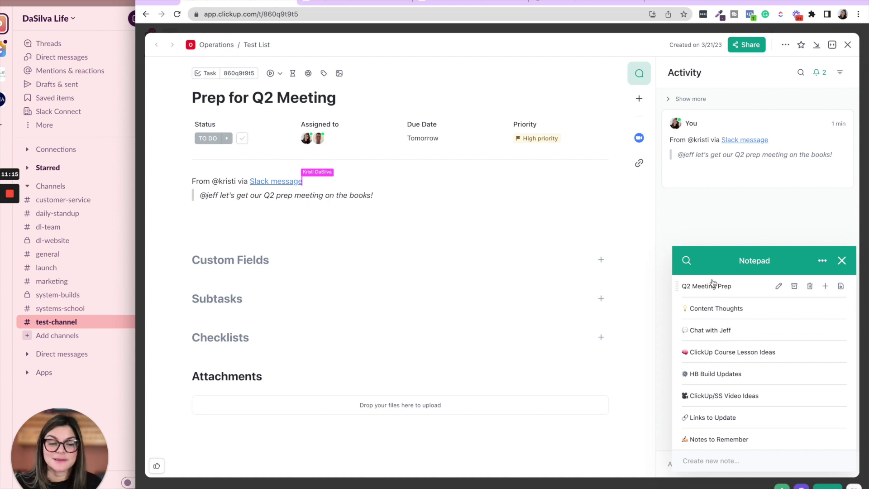
pyautogui.click(713, 285)
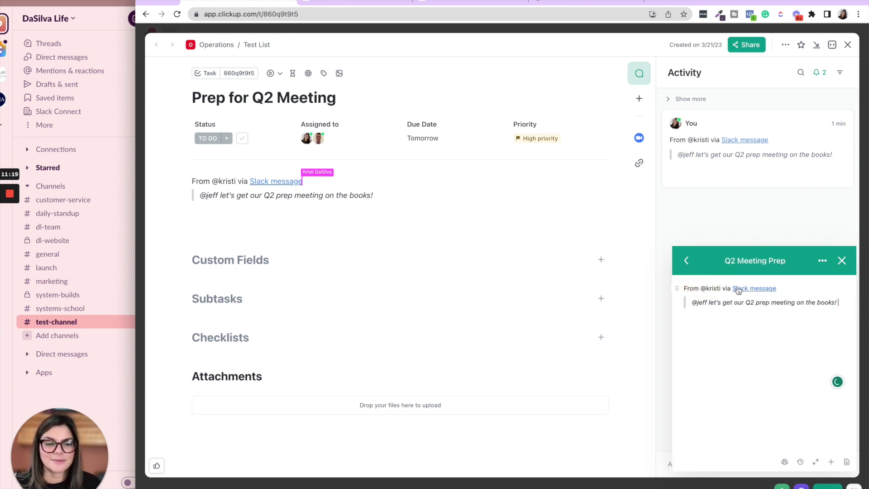
pyautogui.moveTo(761, 291)
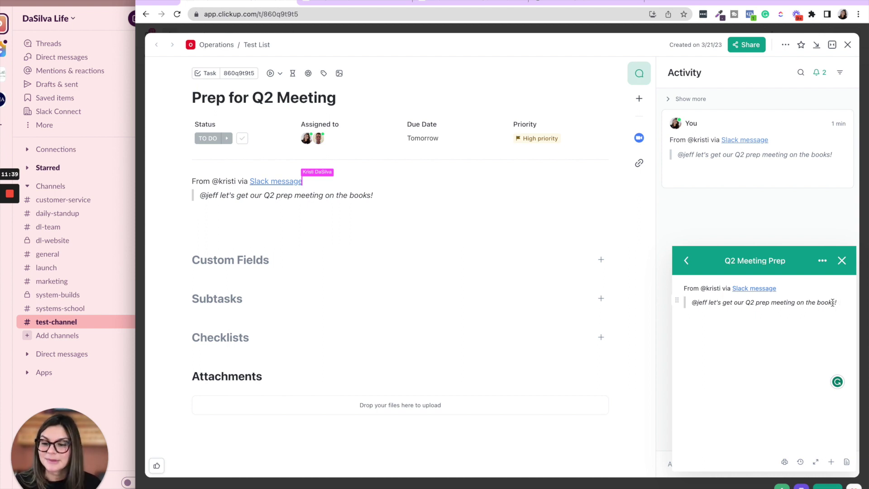
# Step: Close the note and copy the link to the Prep for Q2 Meeting task
pyautogui.click(842, 261)
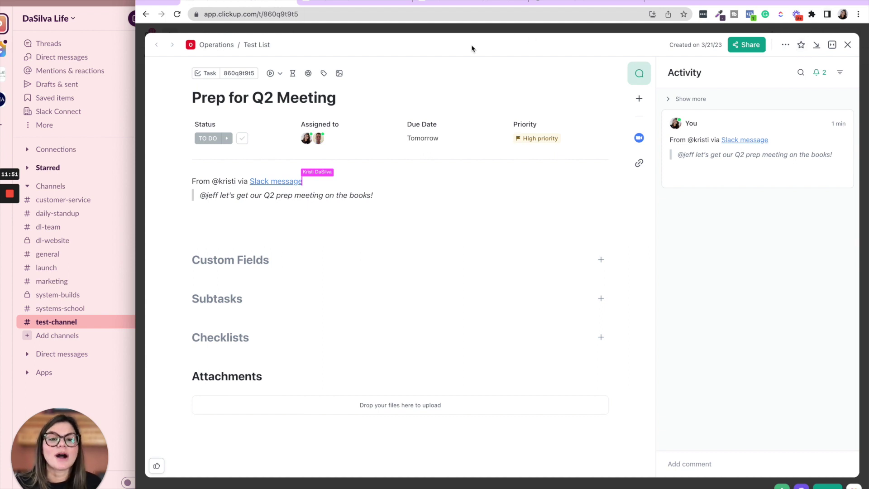
pyautogui.click(785, 45)
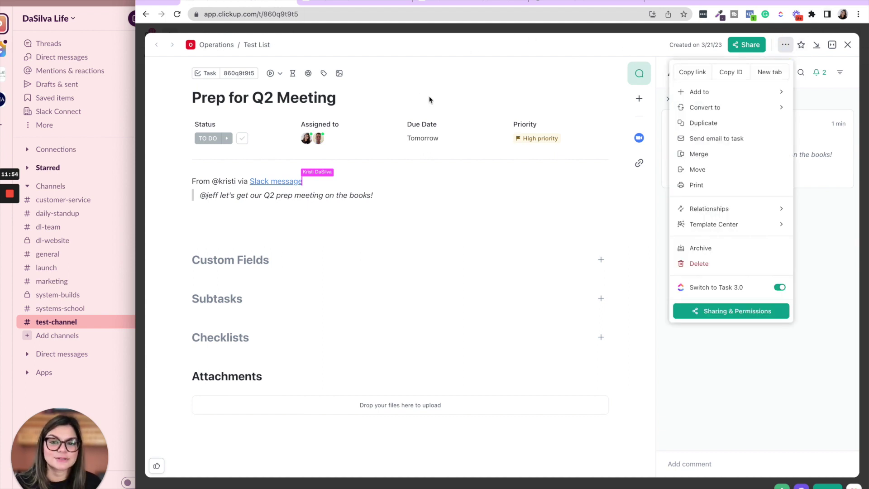
pyautogui.click(692, 72)
# Step: Post a test-channel message asking a teammate to check out this task, with the pasted task link
pyautogui.click(113, 138)
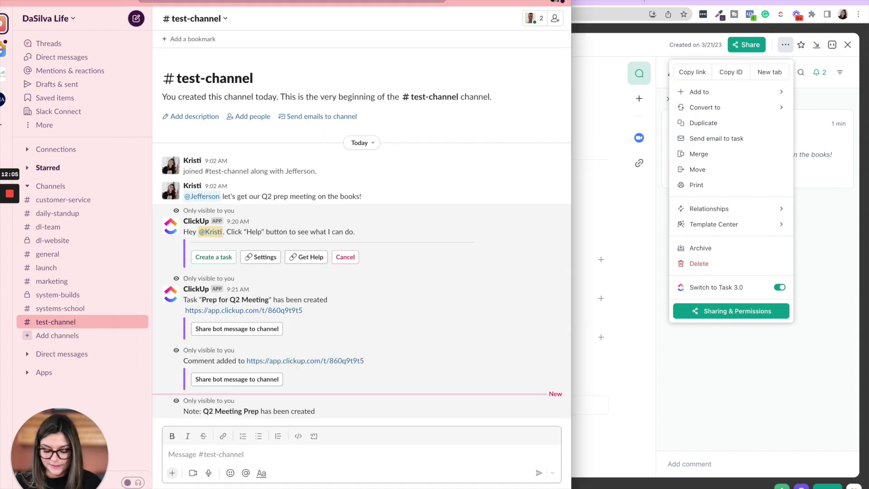
pyautogui.write('Hey Jeff, can you check out this task:')
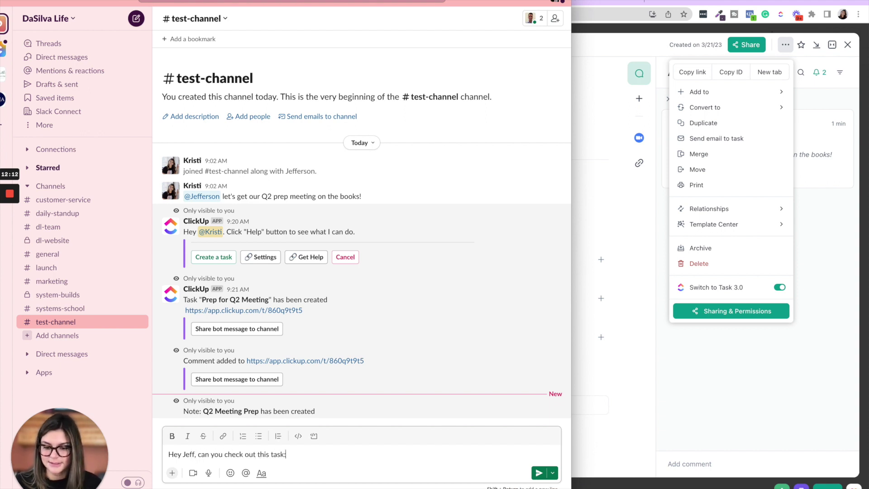
pyautogui.press('super+v')
pyautogui.press('Return')
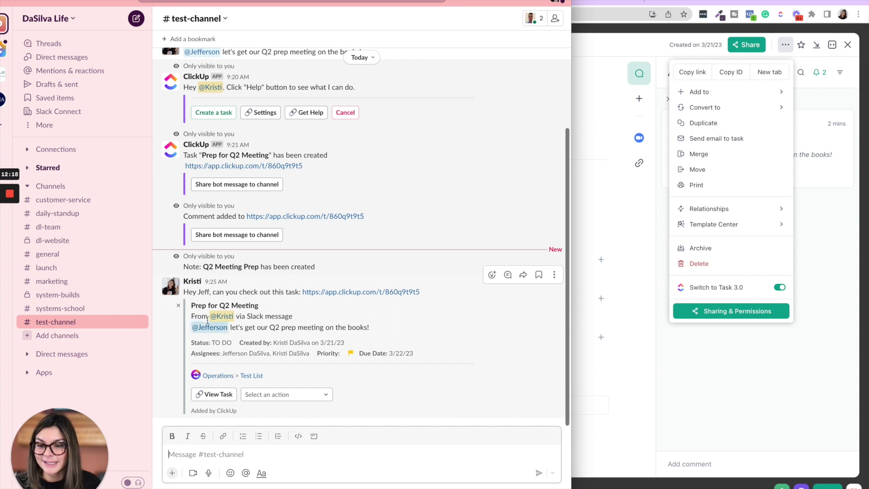
pyautogui.click(357, 295)
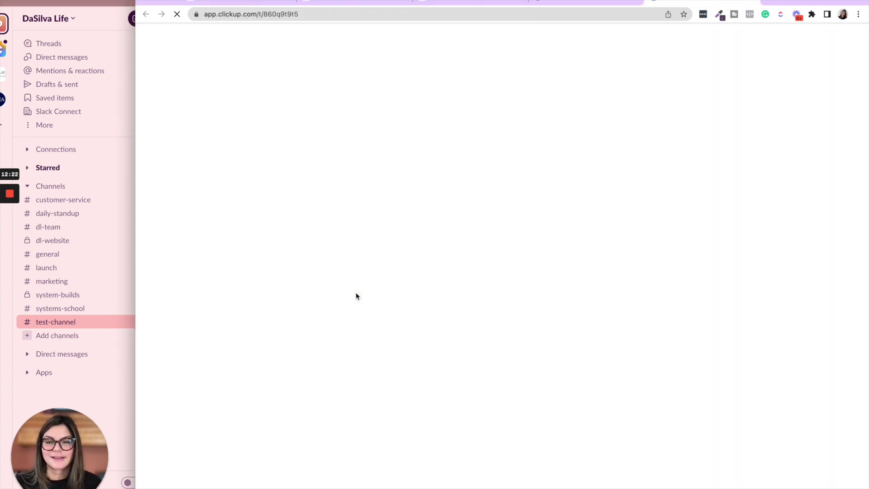